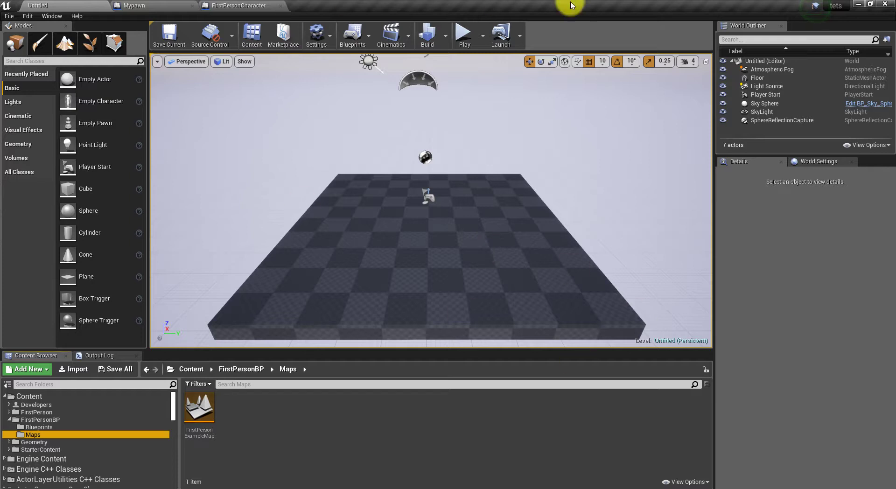
# Step: Play-test the level, looking around and selecting the sphere pawn, then stop
pyautogui.click(476, 36)
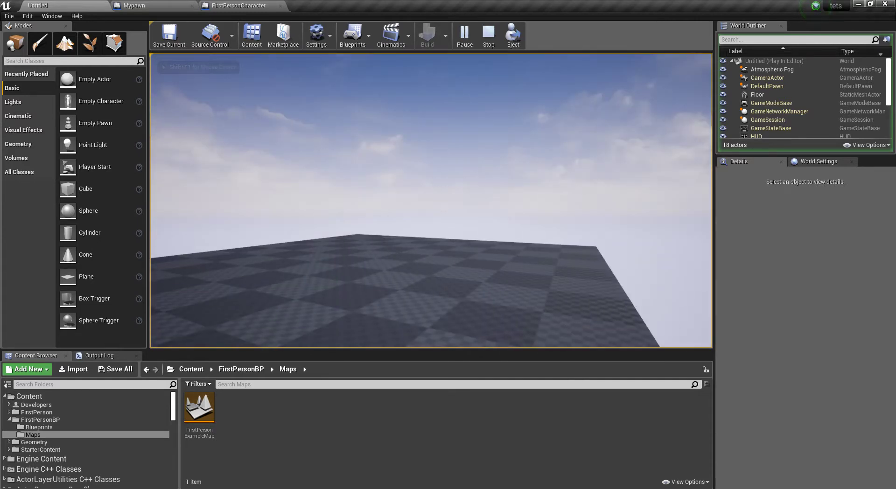
pyautogui.click(508, 28)
pyautogui.moveTo(494, 174); pyautogui.dragTo(494, 174, button='right')
pyautogui.moveTo(260, 202); pyautogui.dragTo(260, 202, button='right')
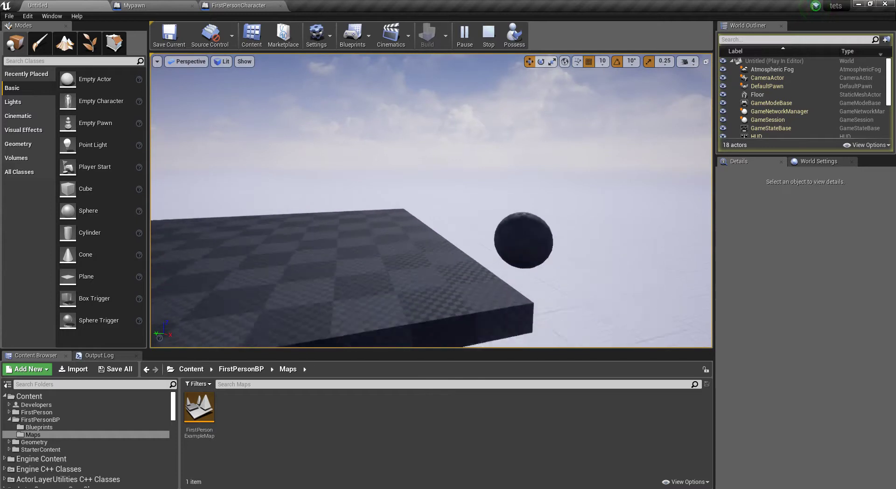
pyautogui.click(541, 220)
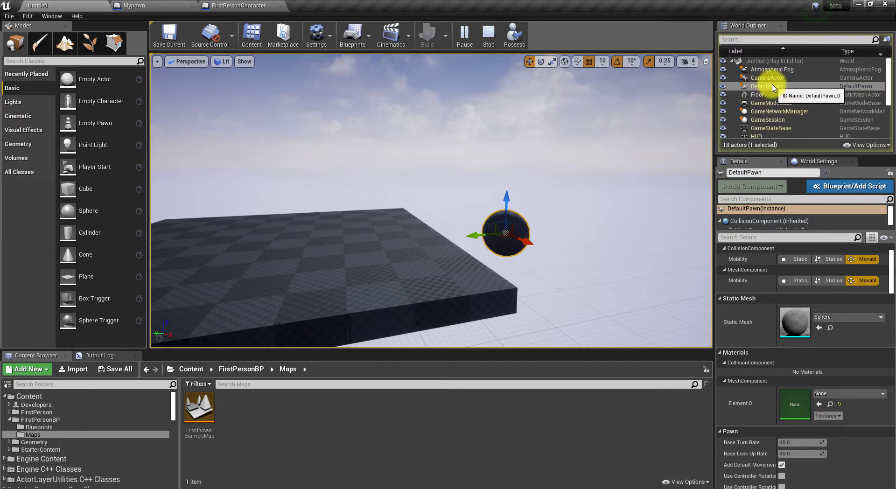
pyautogui.click(514, 33)
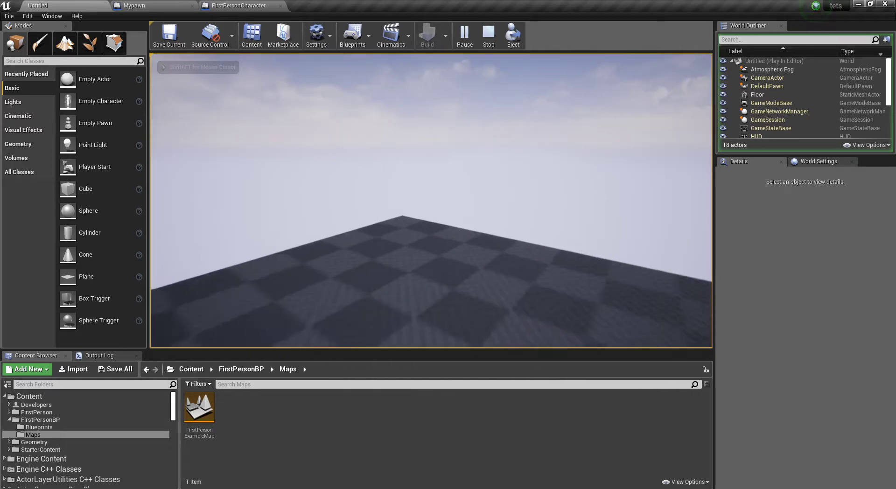
pyautogui.press('Escape')
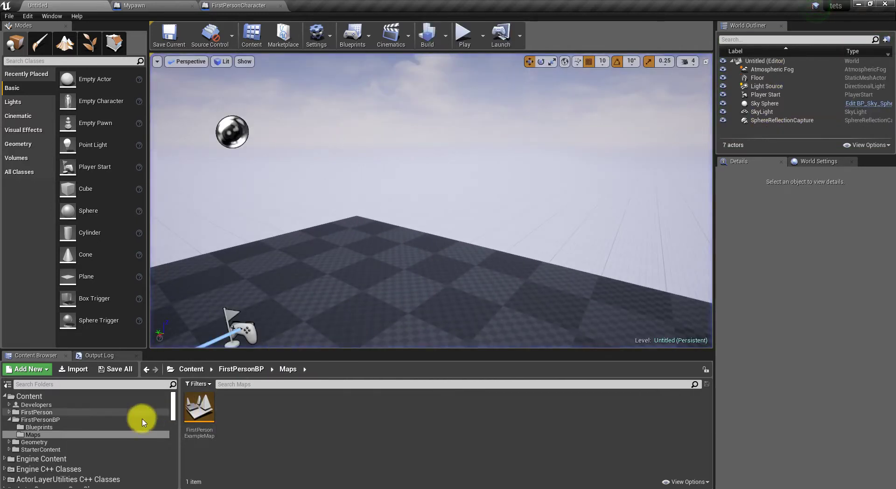
# Step: Create a Pawn Blueprint class named myPawn in the Content folder
pyautogui.click(66, 397)
pyautogui.rightClick(428, 409)
pyautogui.moveTo(480, 301)
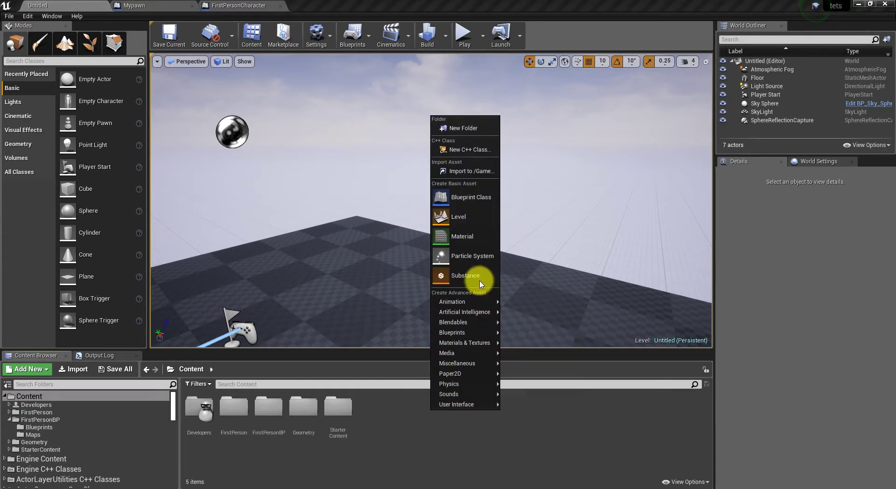
pyautogui.click(464, 197)
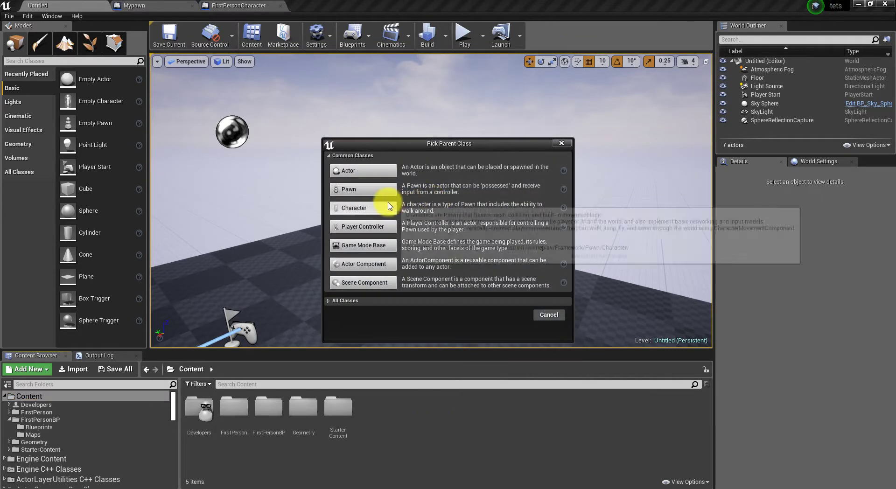
pyautogui.click(390, 207)
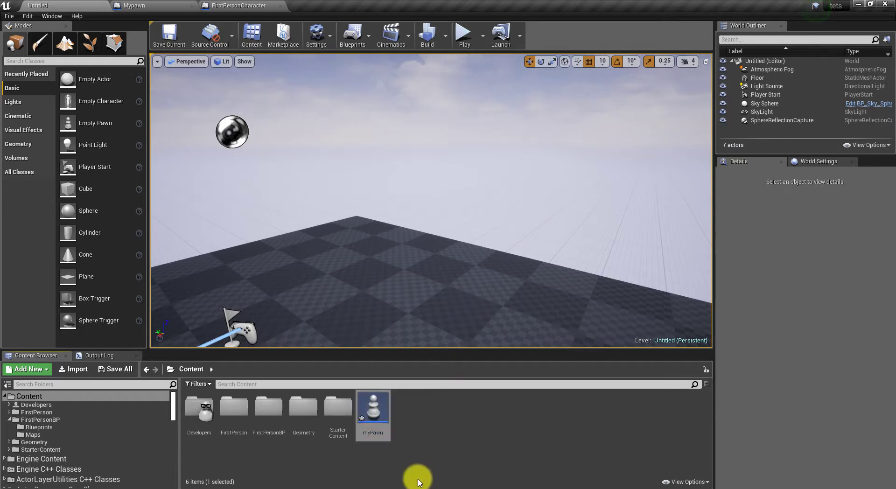
# Step: Create a Game Mode Base Blueprint named MyGamemode
pyautogui.rightClick(414, 400)
pyautogui.click(436, 177)
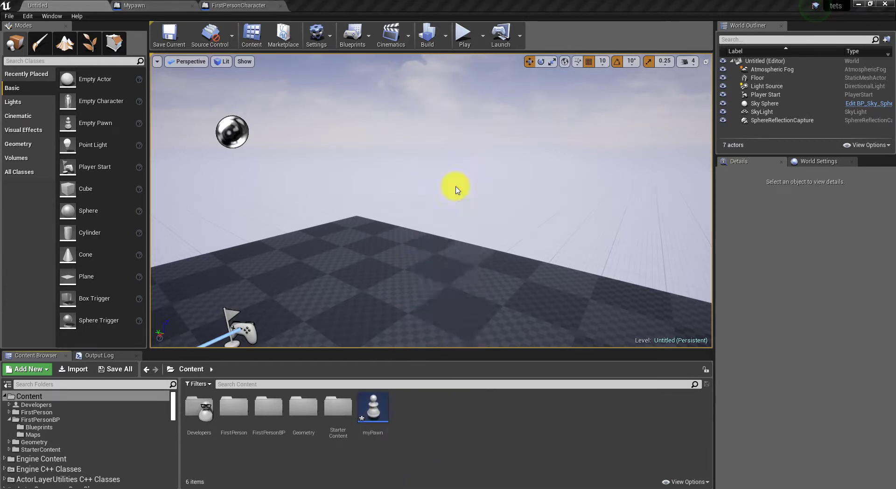
pyautogui.click(390, 243)
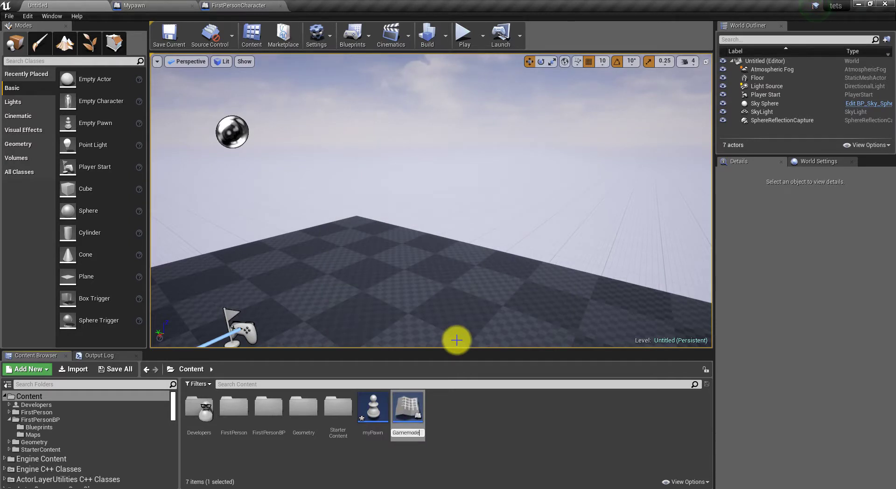
pyautogui.press('Return')
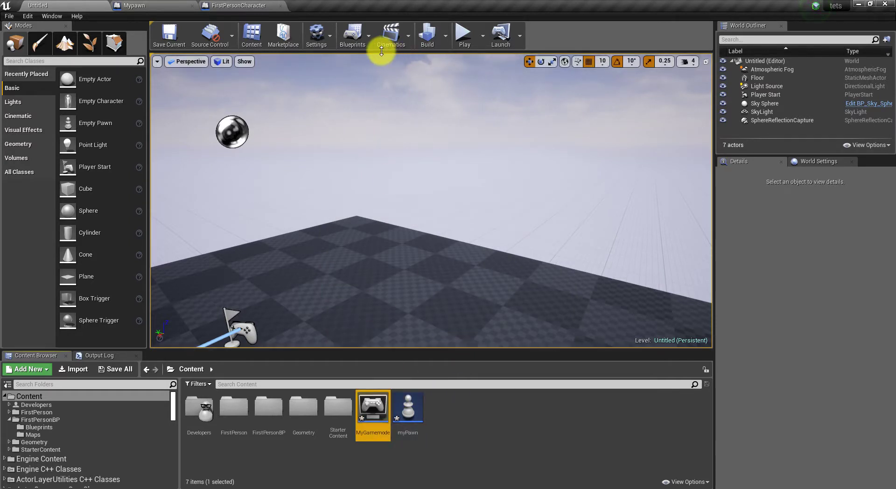
pyautogui.click(317, 36)
# Step: In World Settings, set GameMode Override to MyGamemode and Default Pawn Class to myPawn
pyautogui.click(327, 63)
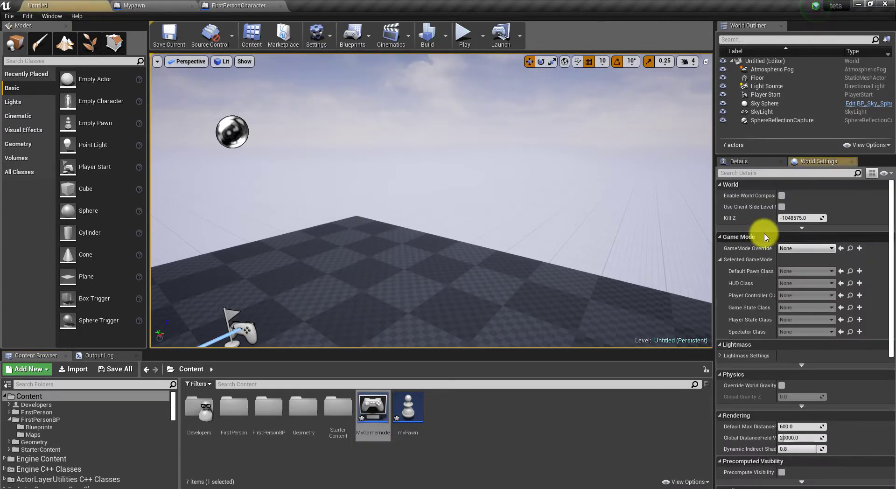
pyautogui.moveTo(380, 409); pyautogui.dragTo(830, 249)
pyautogui.click(410, 415)
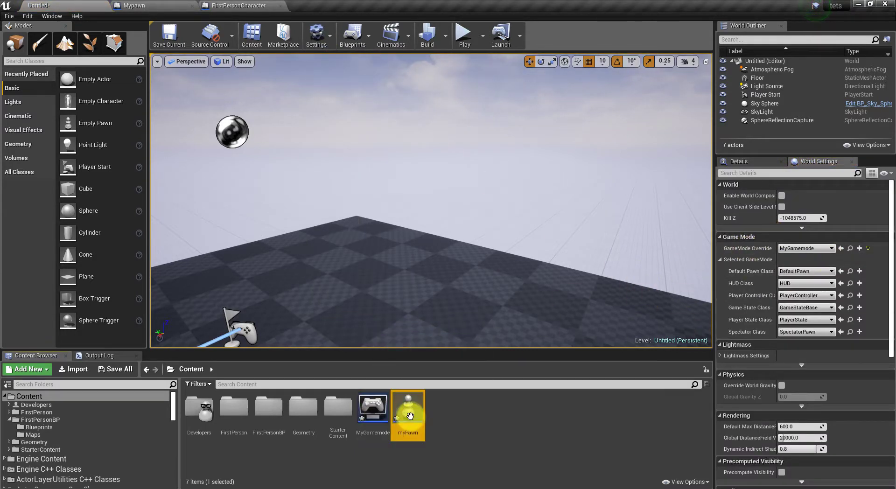
pyautogui.click(842, 272)
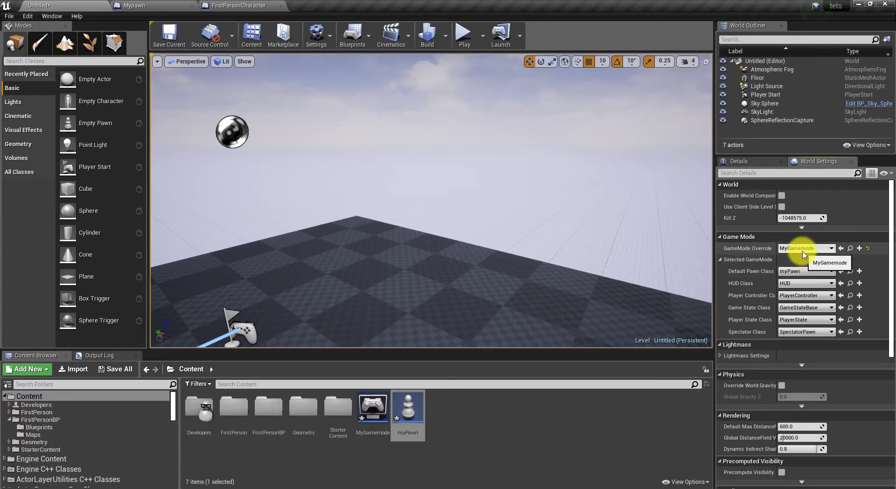
# Step: Play-test the level, select the spawned myPawn in the World Outliner, then stop
pyautogui.click(465, 32)
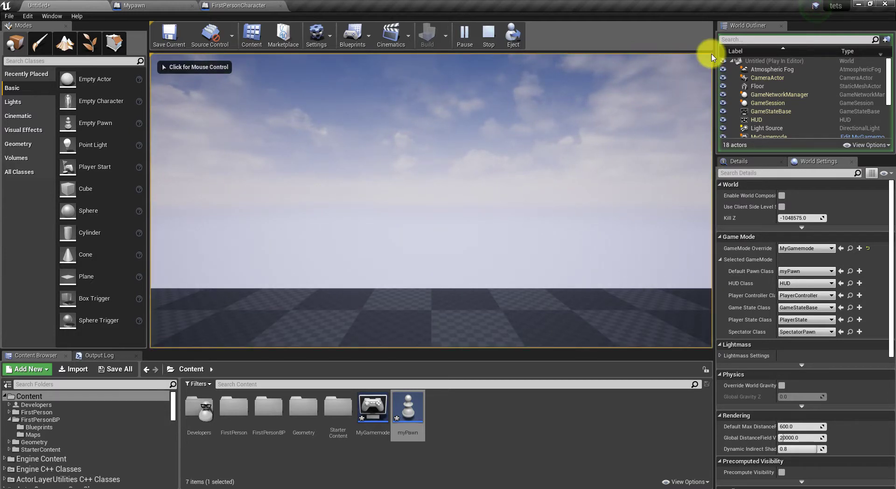
pyautogui.scroll(-3, 799, 88)
pyautogui.click(788, 91)
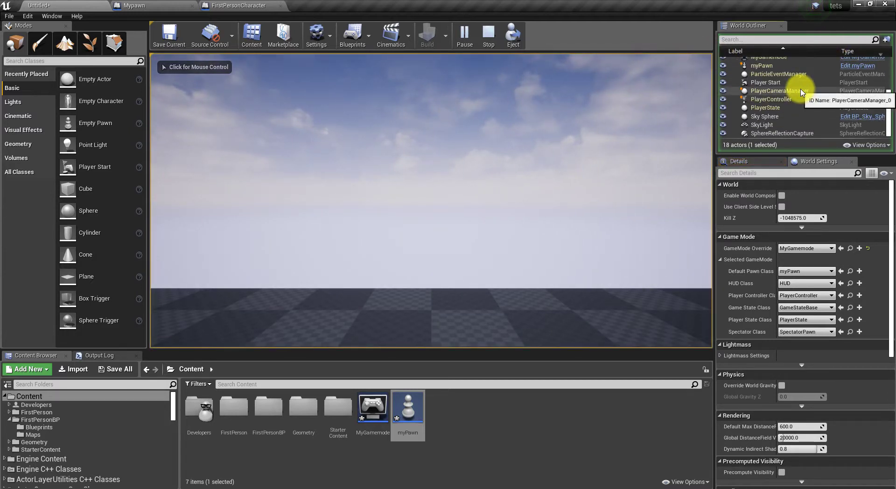
pyautogui.click(762, 67)
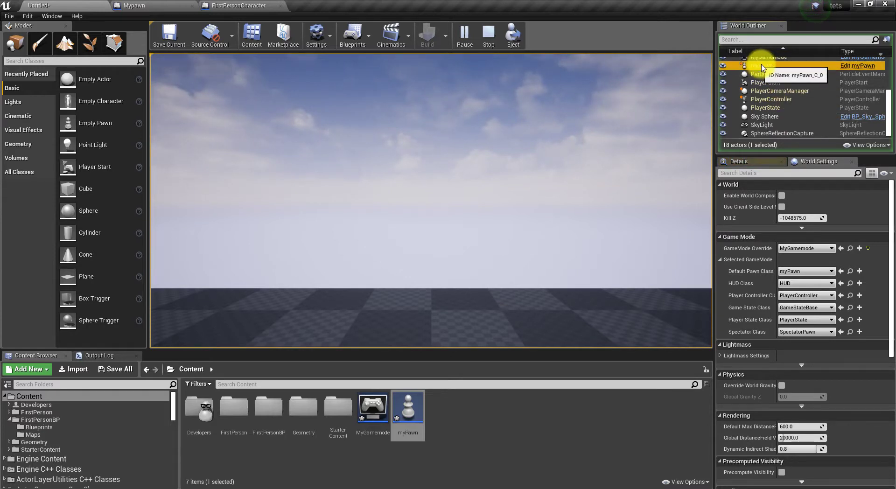
pyautogui.click(485, 31)
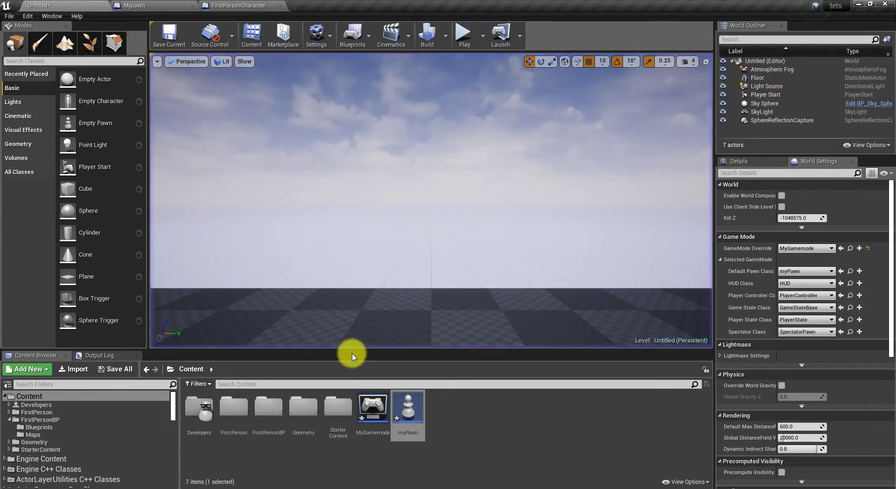
# Step: Open the myPawn Blueprint's Event Graph, then return to the level editor
pyautogui.doubleClick(398, 410)
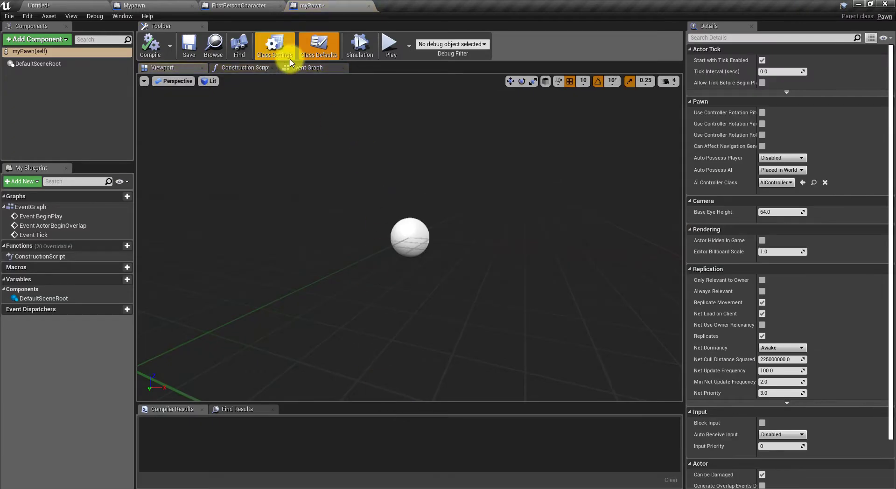
pyautogui.click(313, 68)
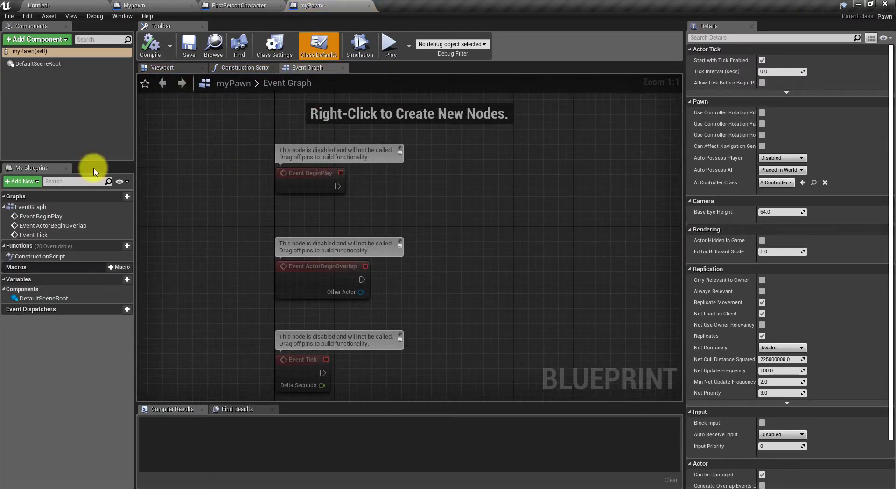
pyautogui.click(28, 5)
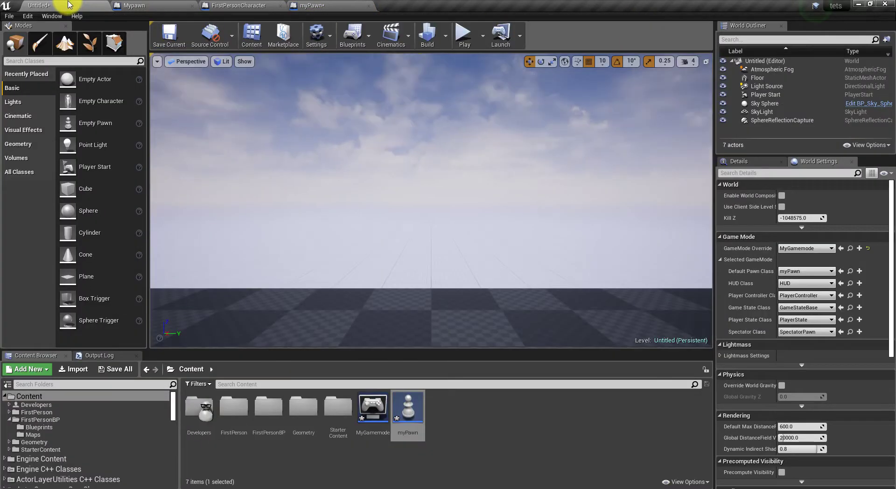
# Step: Open FirstPersonBP/Blueprints/FirstPersonCharacter and pan its graph to the Mouse input nodes
pyautogui.click(42, 376)
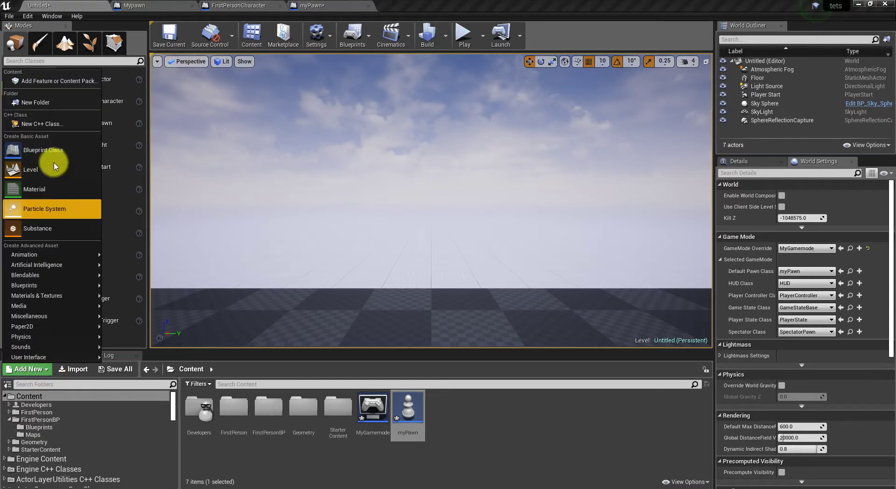
pyautogui.click(62, 84)
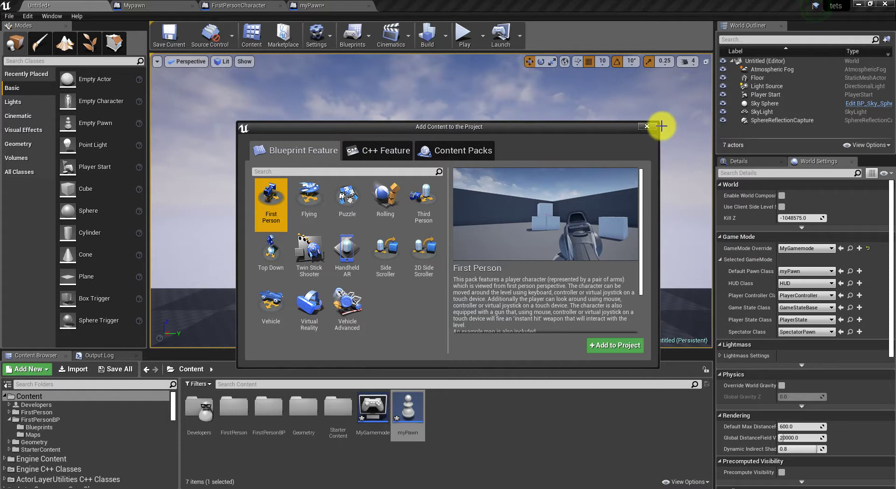
pyautogui.click(647, 129)
pyautogui.click(44, 419)
pyautogui.doubleClick(206, 407)
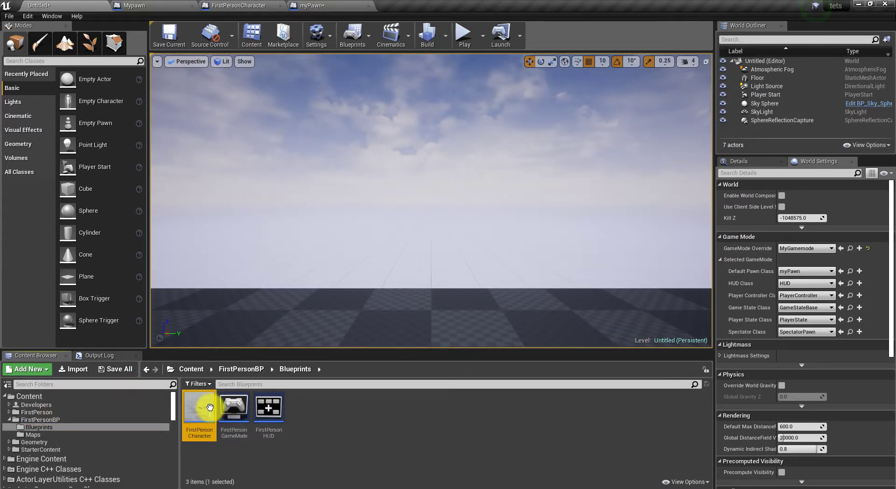
pyautogui.doubleClick(210, 408)
pyautogui.moveTo(552, 304)
pyautogui.mouseDown(button='right')
pyautogui.moveTo(509, 172)
pyautogui.moveTo(547, 161)
pyautogui.moveTo(544, 120)
pyautogui.mouseUp(button='right')
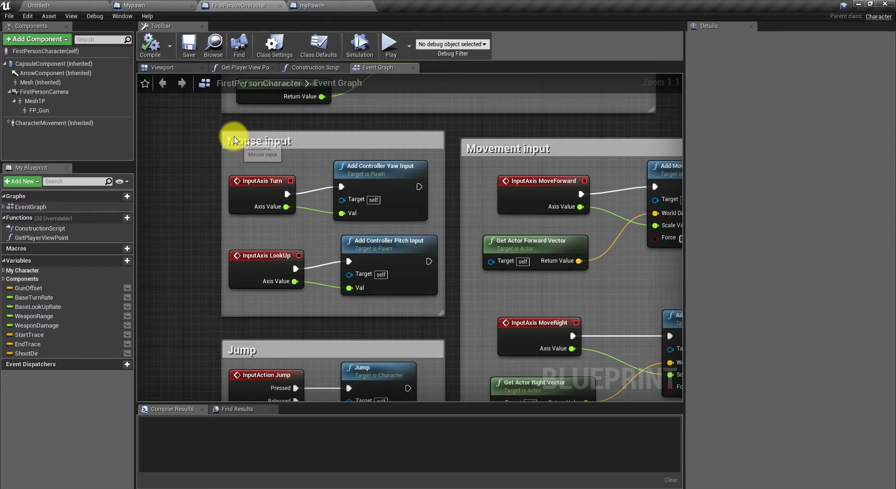
# Step: Copy the four Mouse input nodes into myPawn's Event Graph and compile
pyautogui.click(235, 139)
pyautogui.moveTo(257, 171); pyautogui.dragTo(402, 236)
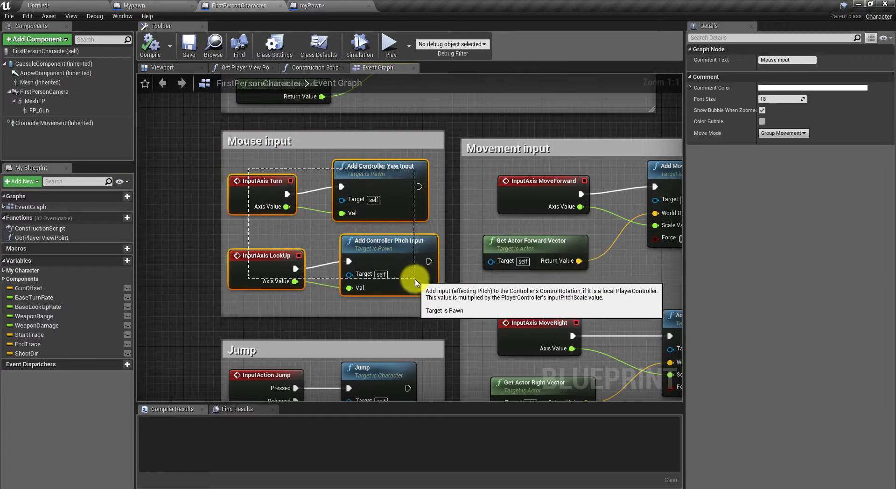
pyautogui.click(321, 4)
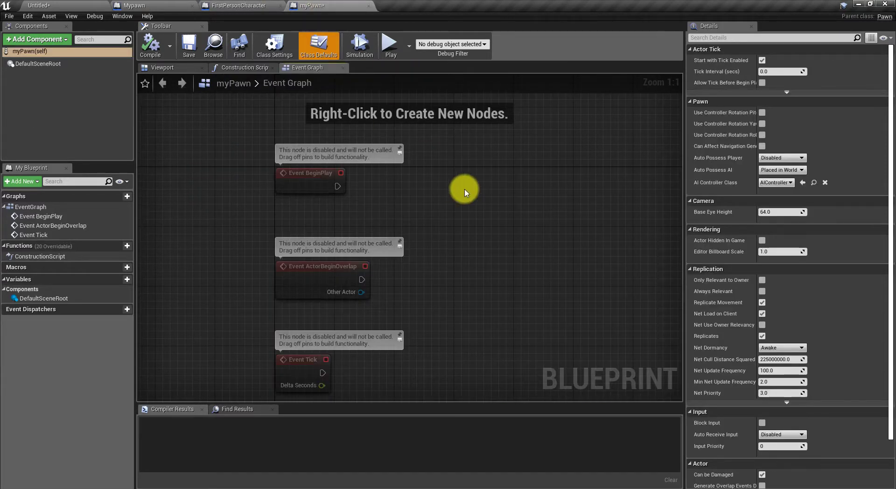
pyautogui.hotkey('ctrl', 'v')
pyautogui.click(157, 51)
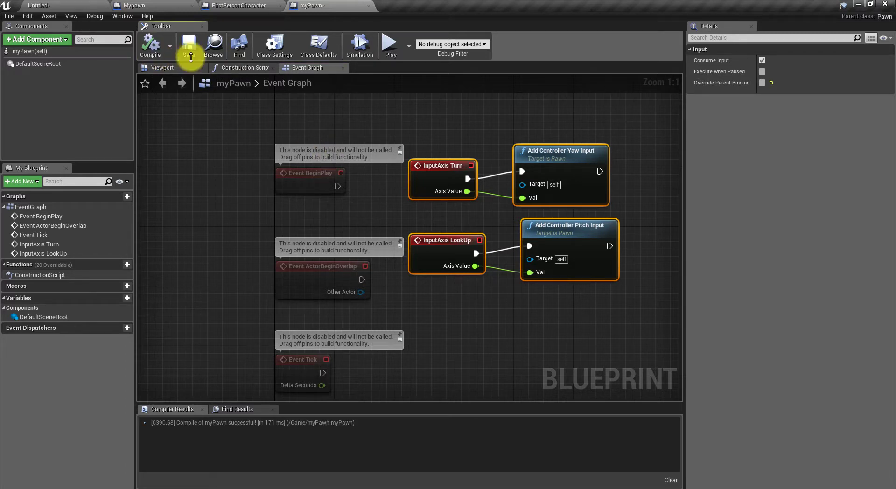
# Step: Play-test the level with the updated myPawn, then stop
pyautogui.click(44, 5)
pyautogui.click(459, 37)
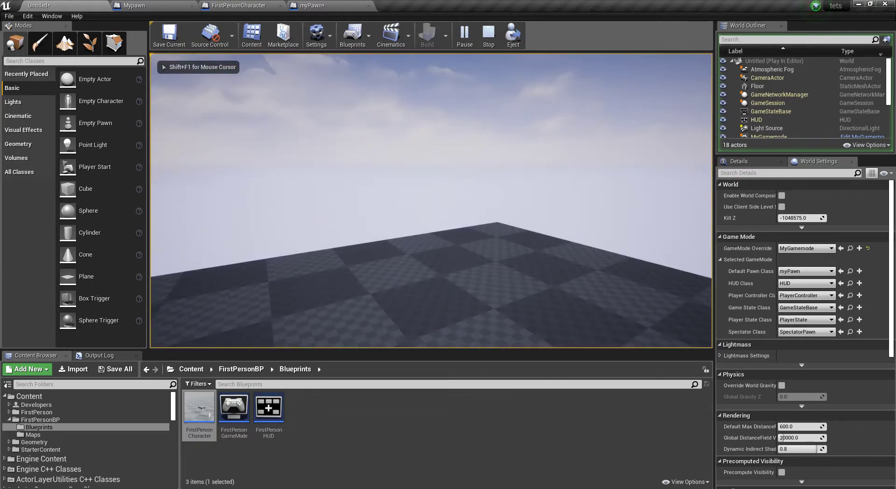
pyautogui.press('Escape')
# Step: Move the Add Controller Yaw/Pitch nodes right and InputAxis Turn up to make room
pyautogui.click(354, 6)
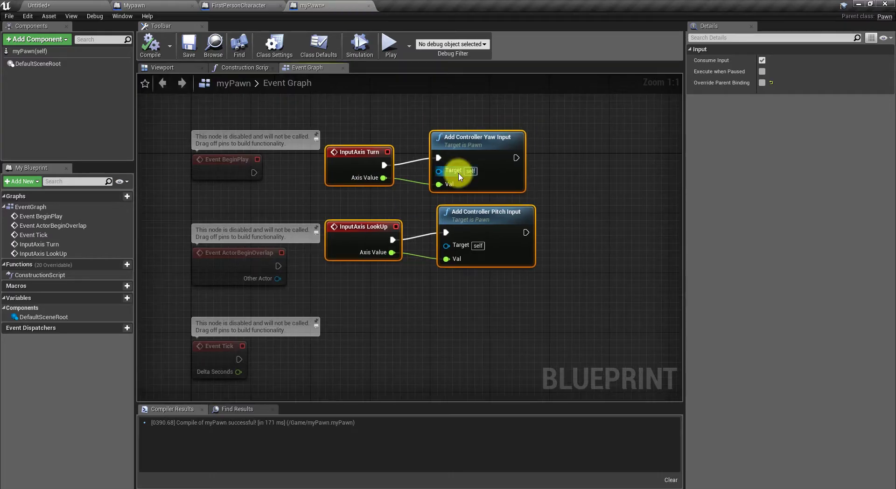
pyautogui.click(460, 177)
pyautogui.moveTo(460, 177); pyautogui.dragTo(558, 177)
pyautogui.moveTo(518, 230); pyautogui.dragTo(622, 230)
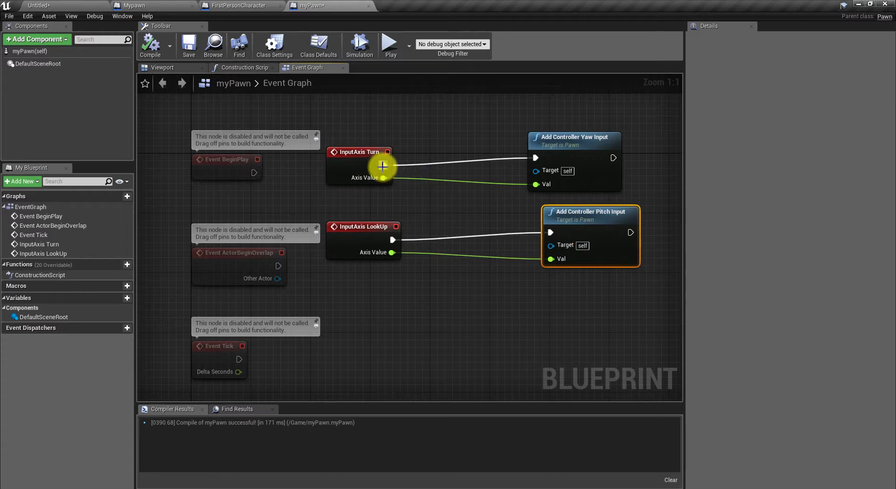
pyautogui.moveTo(382, 166); pyautogui.dragTo(402, 95)
# Step: Search 'mouse' and add a Right Mouse Button event node
pyautogui.rightClick(377, 136)
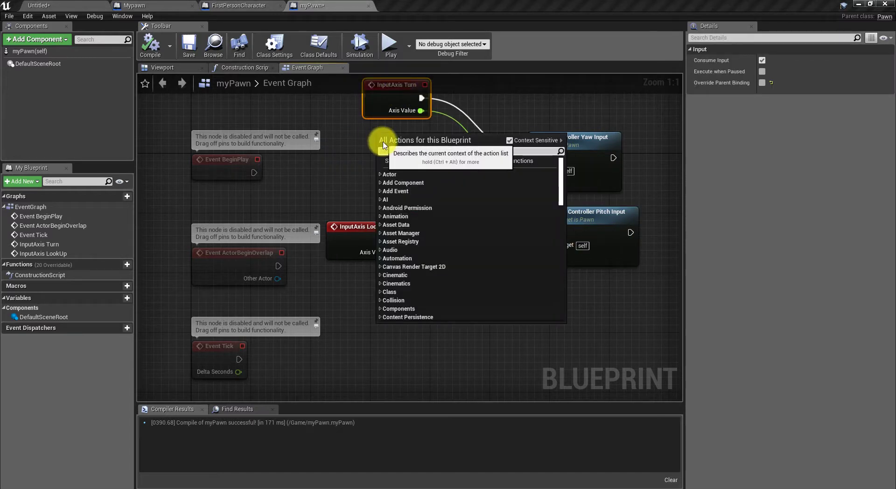
pyautogui.write('mouse')
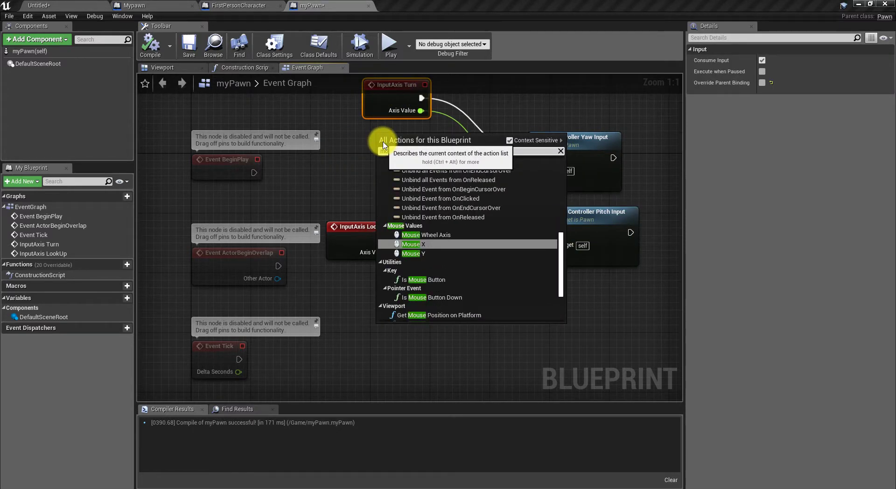
pyautogui.write(' p')
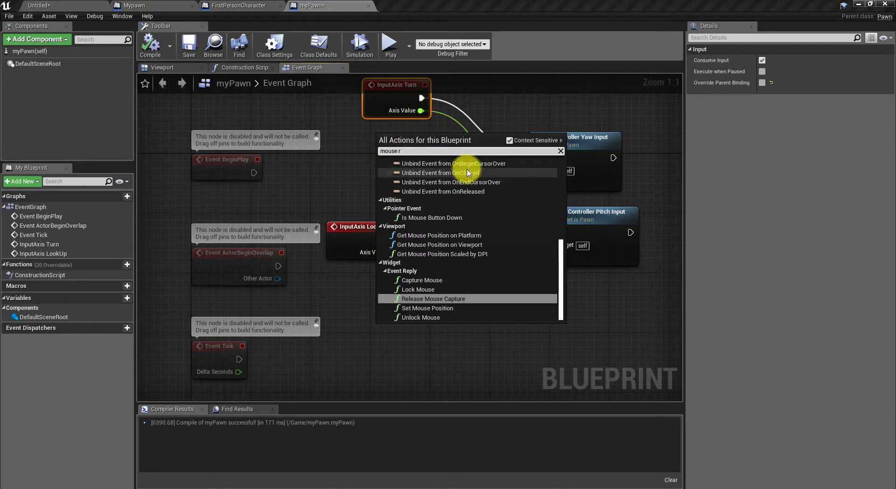
pyautogui.press('BackSpace')
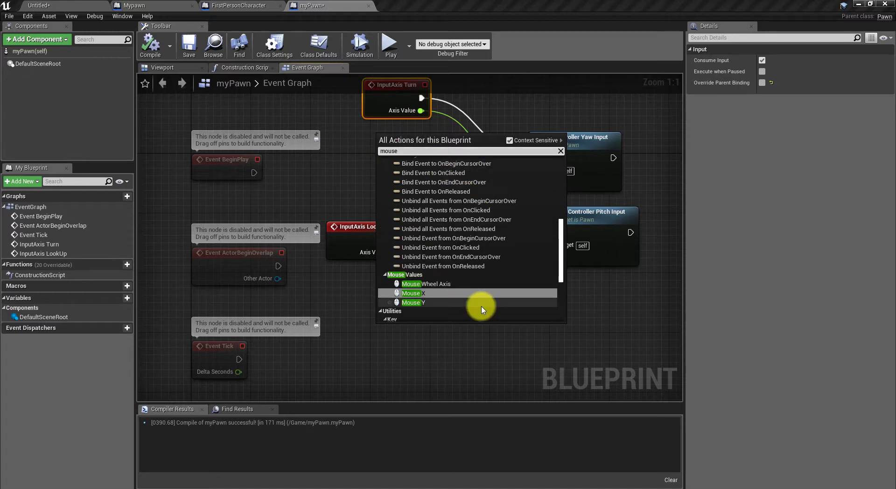
pyautogui.scroll(-3, 476, 303)
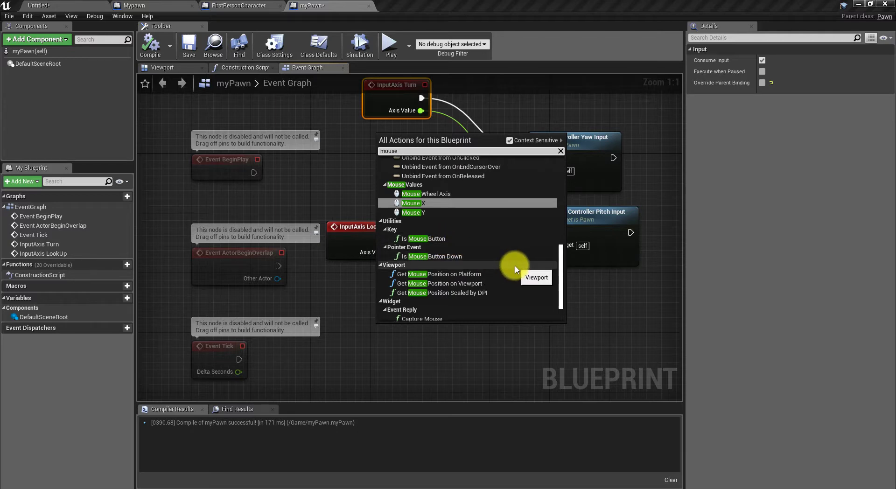
pyautogui.scroll(5, 516, 270)
pyautogui.scroll(3, 516, 270)
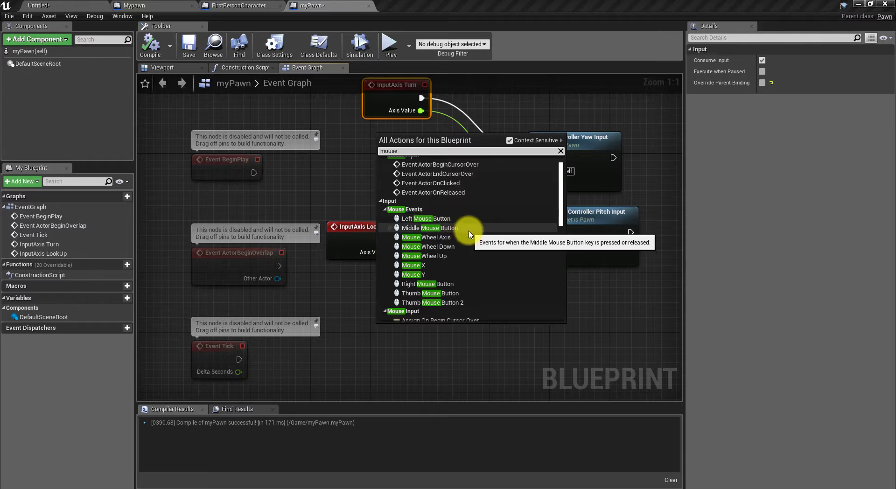
pyautogui.click(462, 283)
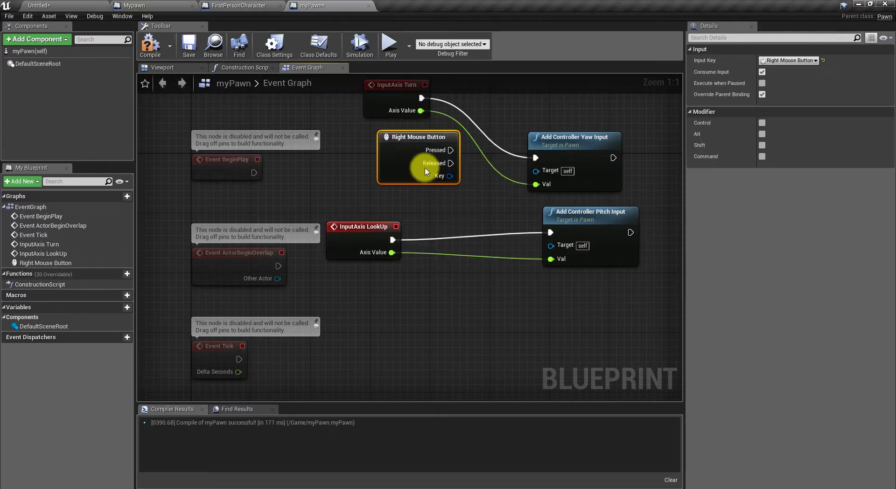
# Step: Rearrange the Right Mouse Button, InputAxis Turn and Add Controller Yaw Input nodes
pyautogui.moveTo(425, 169); pyautogui.dragTo(410, 245, button='right')
pyautogui.moveTo(410, 245); pyautogui.dragTo(364, 252)
pyautogui.click(380, 176)
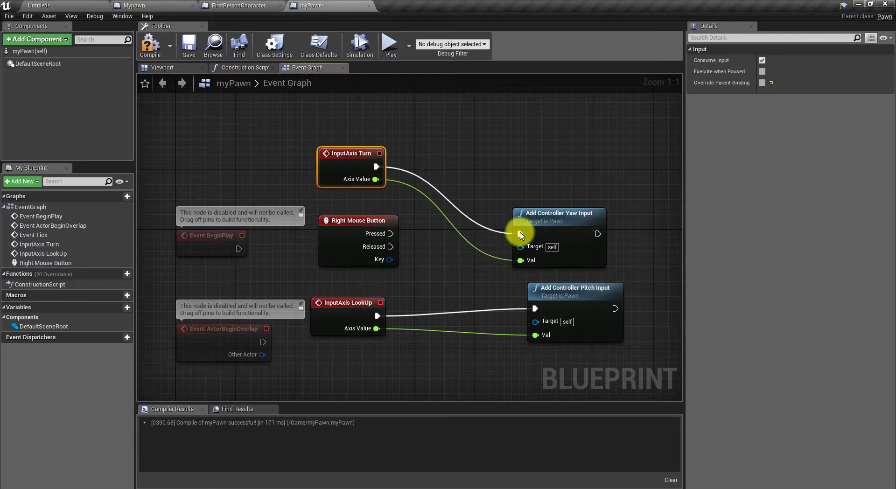
pyautogui.moveTo(551, 237); pyautogui.dragTo(595, 177)
pyautogui.moveTo(332, 168); pyautogui.dragTo(346, 154)
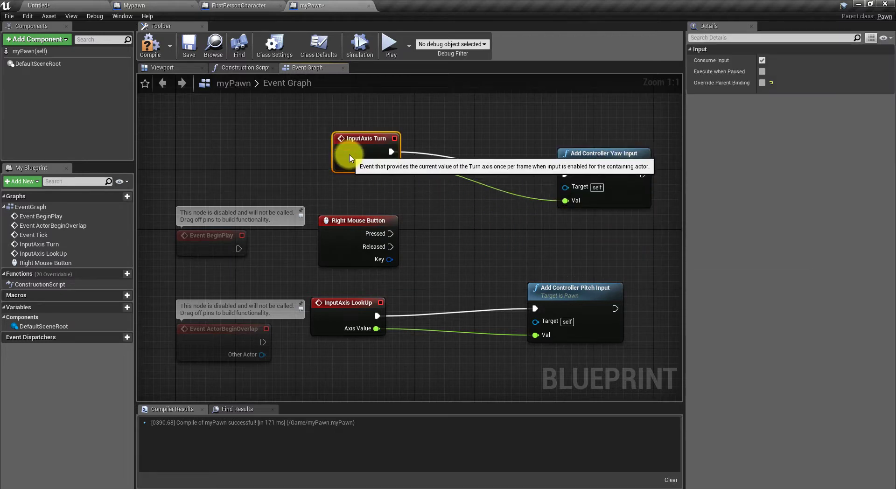
pyautogui.moveTo(359, 227); pyautogui.dragTo(358, 205)
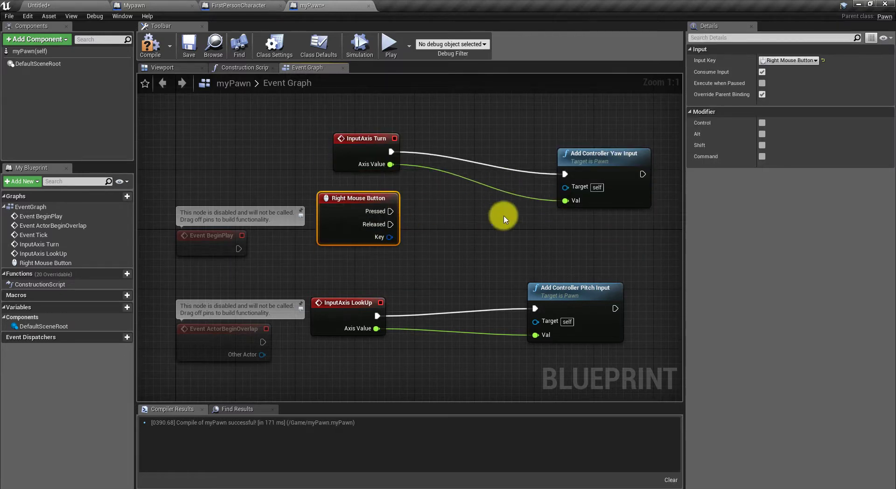
pyautogui.moveTo(507, 217); pyautogui.dragTo(477, 234, button='right')
# Step: Add a Branch node and a Get Key node, pulling a wire from its Key pin
pyautogui.rightClick(445, 232)
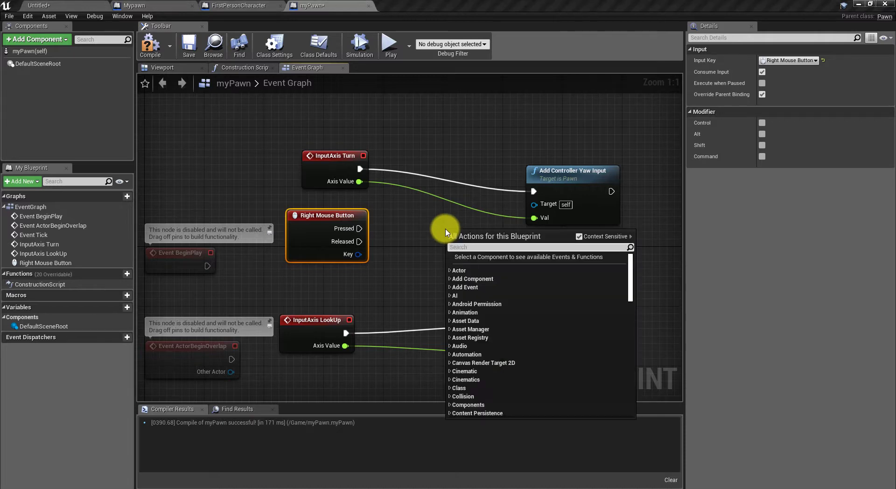
pyautogui.write('branch')
pyautogui.press('Return')
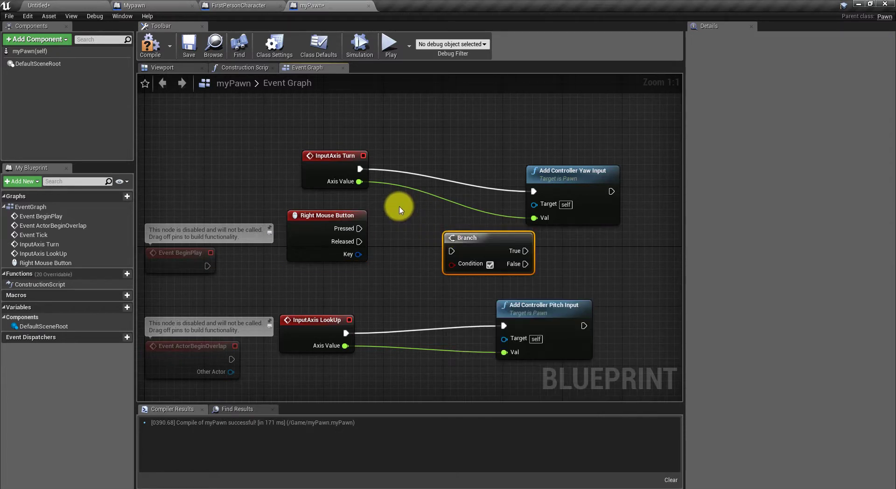
pyautogui.rightClick(398, 210)
pyautogui.write('get key')
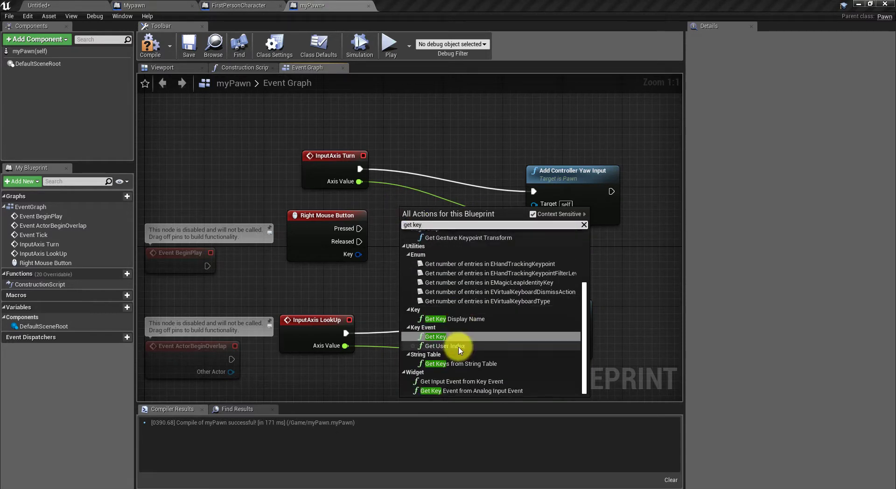
pyautogui.click(438, 337)
pyautogui.moveTo(351, 254); pyautogui.dragTo(418, 235)
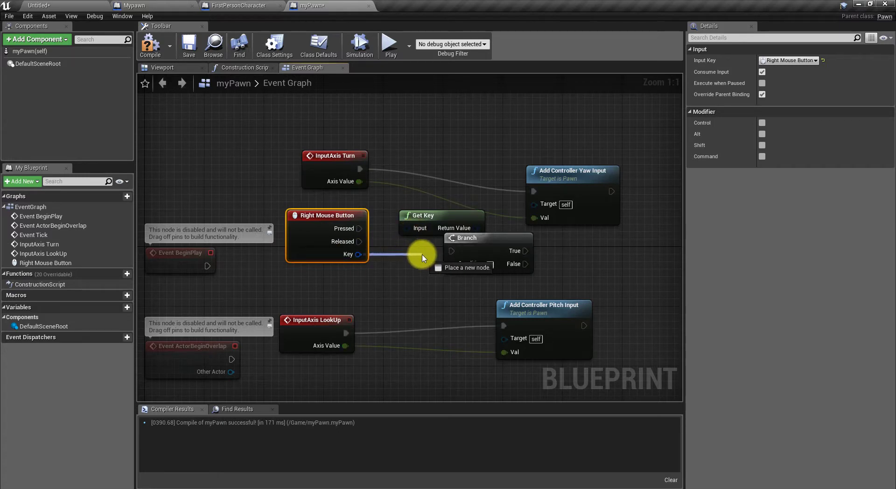
pyautogui.moveTo(418, 234); pyautogui.dragTo(404, 280)
# Step: Add an Equal (Key) node comparing the key against Right Mouse Button
pyautogui.write('==')
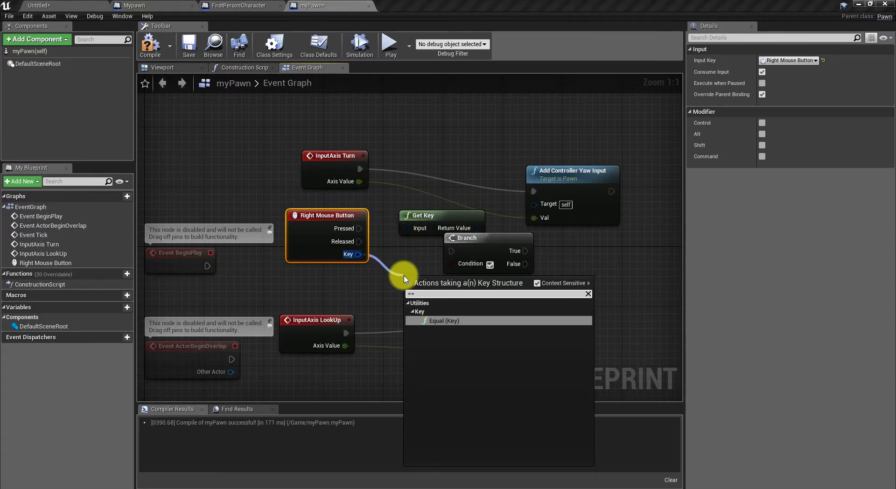
pyautogui.press('Return')
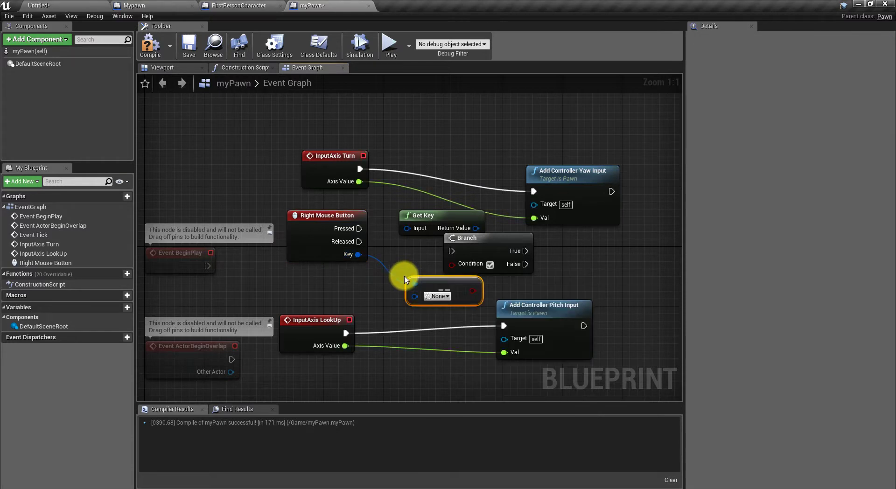
pyautogui.click(439, 298)
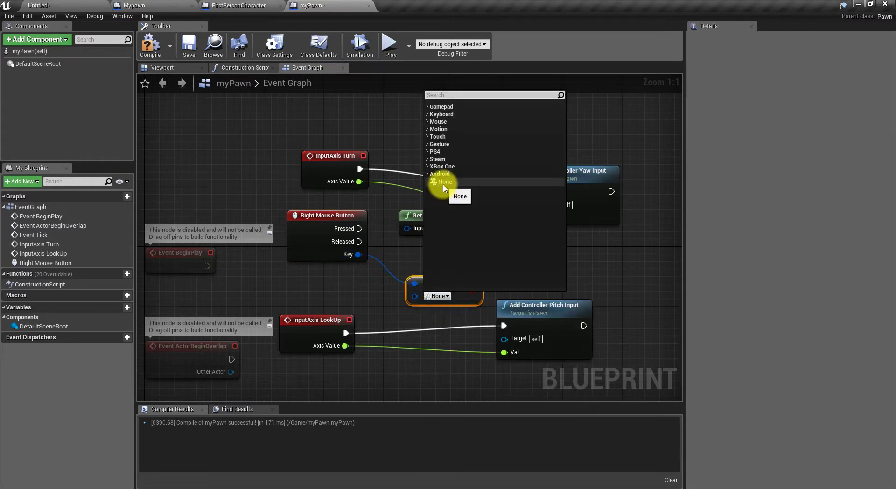
pyautogui.write('mouse')
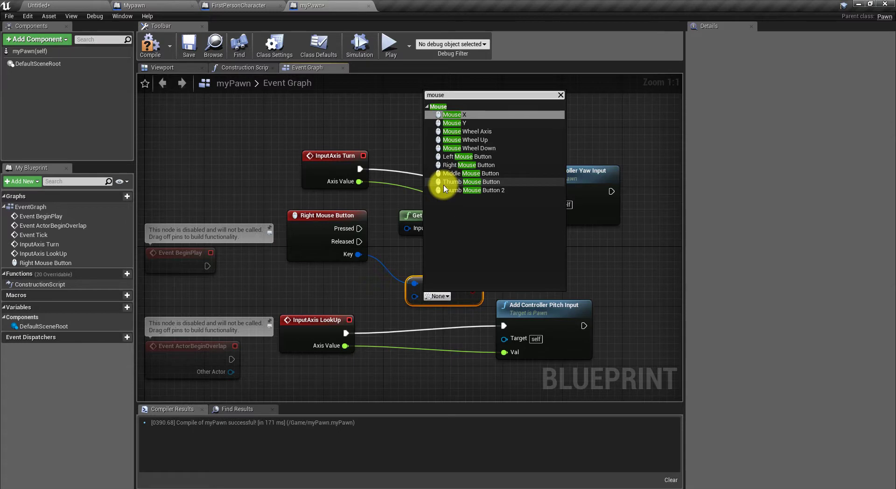
pyautogui.click(469, 164)
# Step: Wire Pressed to the Branch, the == result to Condition, and True to Add Controller Yaw Input
pyautogui.moveTo(469, 264); pyautogui.dragTo(573, 271)
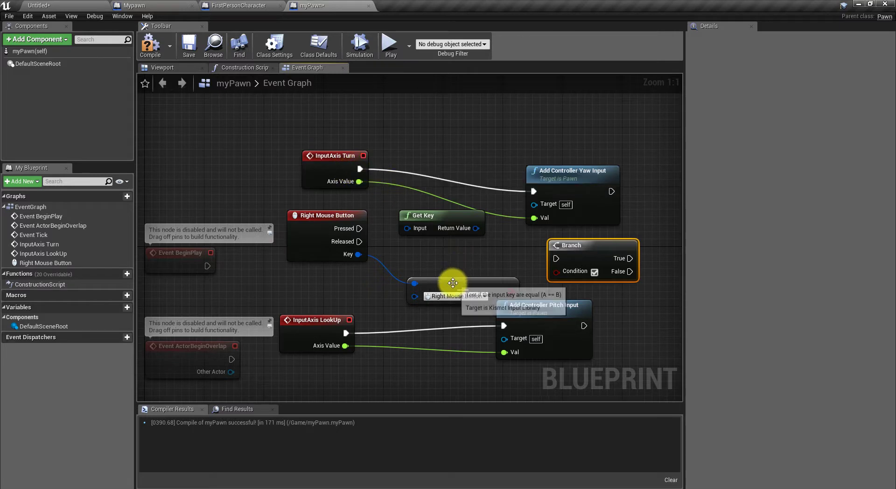
pyautogui.moveTo(418, 284); pyautogui.dragTo(410, 255)
pyautogui.rightClick(353, 299)
pyautogui.moveTo(425, 253); pyautogui.dragTo(417, 268)
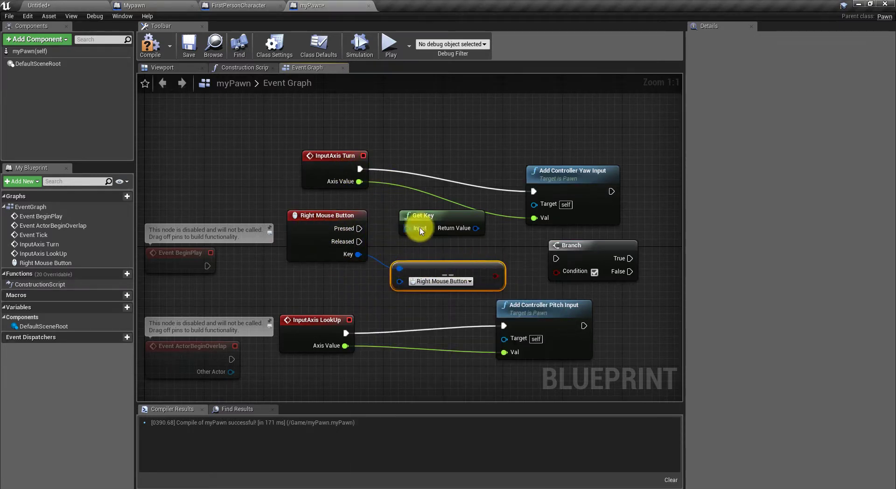
pyautogui.moveTo(414, 233); pyautogui.dragTo(451, 148)
pyautogui.moveTo(358, 228); pyautogui.dragTo(556, 258)
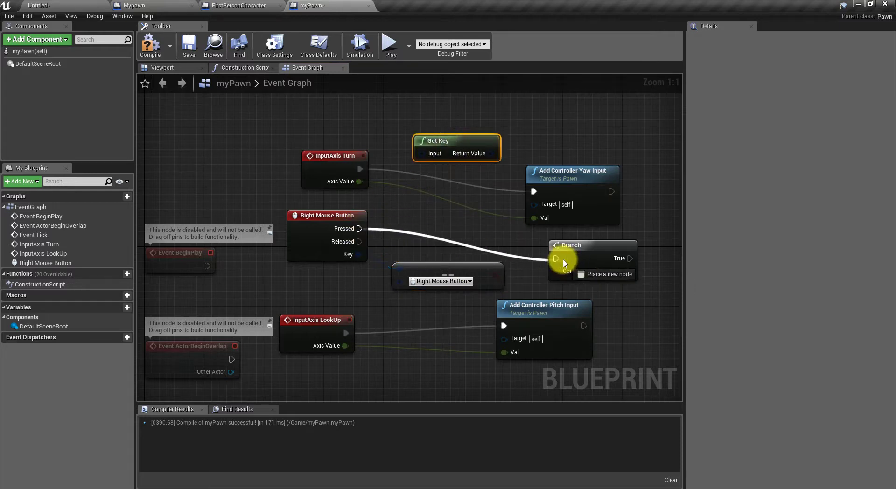
pyautogui.moveTo(496, 276)
pyautogui.mouseDown()
pyautogui.moveTo(556, 271)
pyautogui.moveTo(556, 254)
pyautogui.mouseUp()
pyautogui.moveTo(567, 194); pyautogui.dragTo(677, 194)
pyautogui.moveTo(590, 258); pyautogui.dragTo(645, 200)
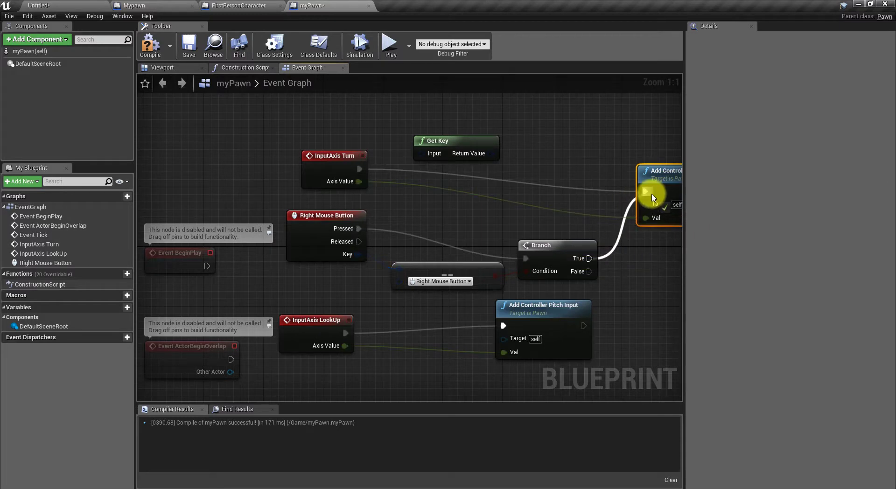
# Step: Tidy the Branch position and delete the unneeded Get Key node
pyautogui.moveTo(554, 253); pyautogui.dragTo(546, 239)
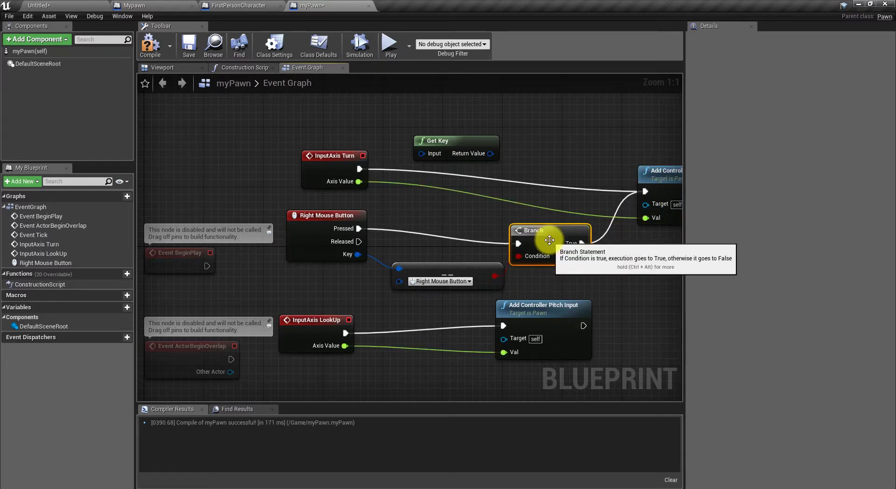
pyautogui.moveTo(383, 173); pyautogui.dragTo(365, 184, button='right')
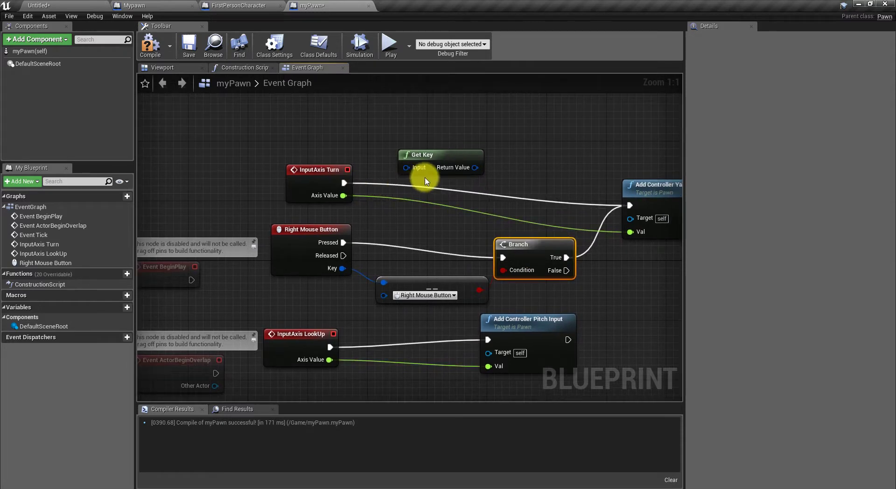
pyautogui.click(450, 152)
pyautogui.press('Delete')
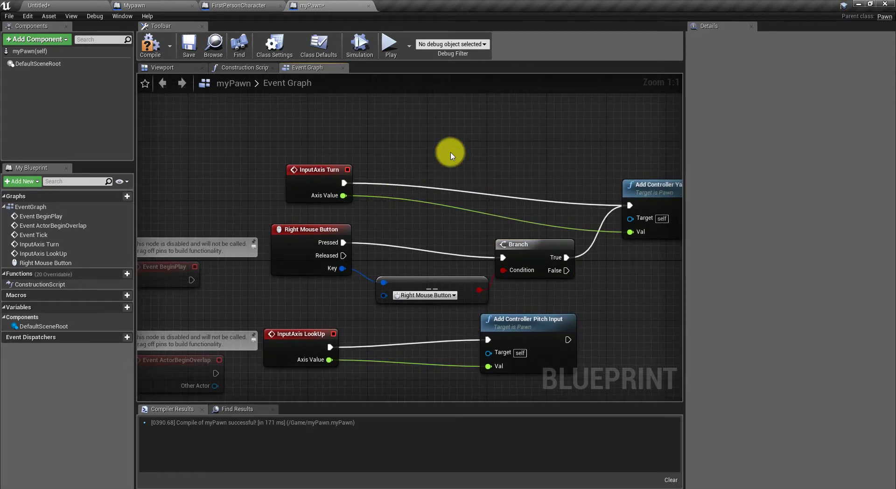
# Step: Search for and add a Gate node to myPawn's graph
pyautogui.rightClick(451, 155)
pyautogui.write('get')
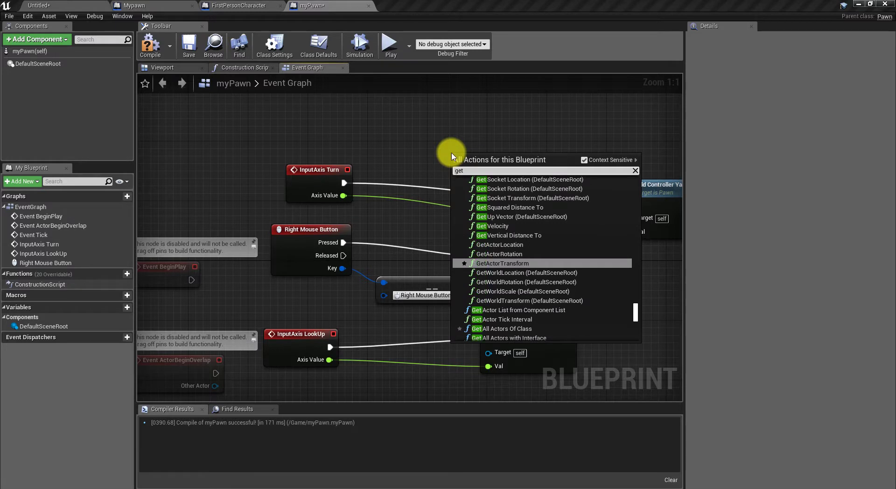
pyautogui.write('e')
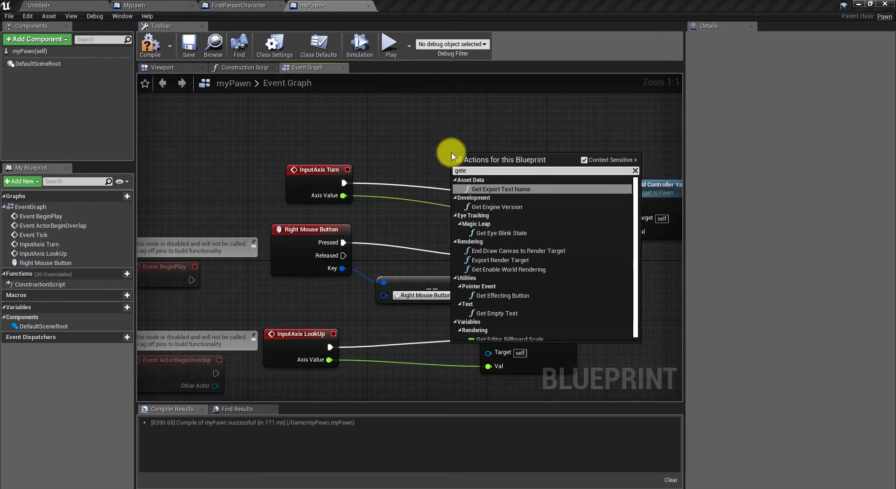
pyautogui.rightClick(473, 128)
pyautogui.write('gate')
pyautogui.click(522, 255)
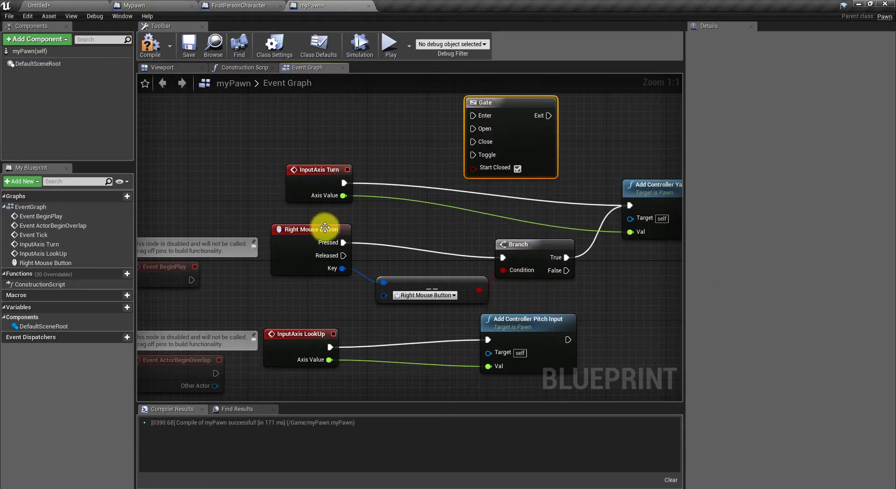
# Step: Move the Right Mouse Button node near the Gate and wire InputAxis Turn's execution into it
pyautogui.moveTo(344, 263)
pyautogui.mouseDown()
pyautogui.moveTo(369, 177)
pyautogui.moveTo(490, 185)
pyautogui.moveTo(475, 152)
pyautogui.mouseUp()
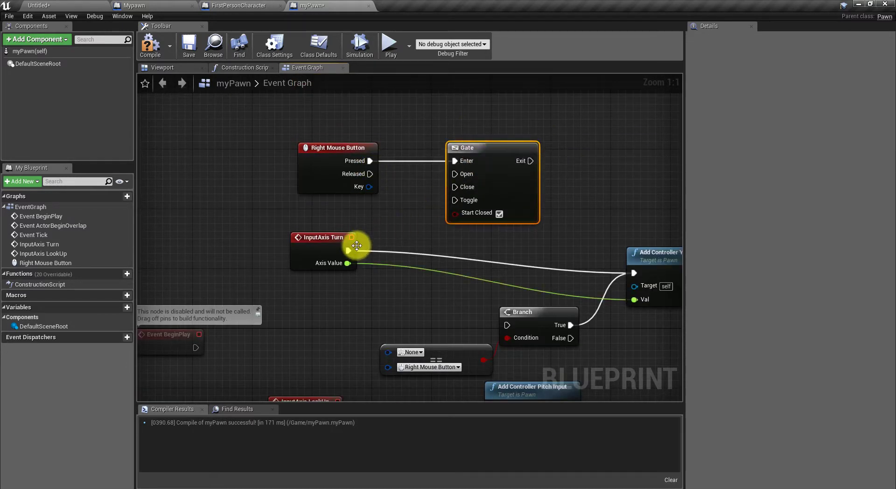
pyautogui.moveTo(356, 245)
pyautogui.mouseDown()
pyautogui.moveTo(447, 179)
pyautogui.moveTo(413, 174)
pyautogui.mouseUp()
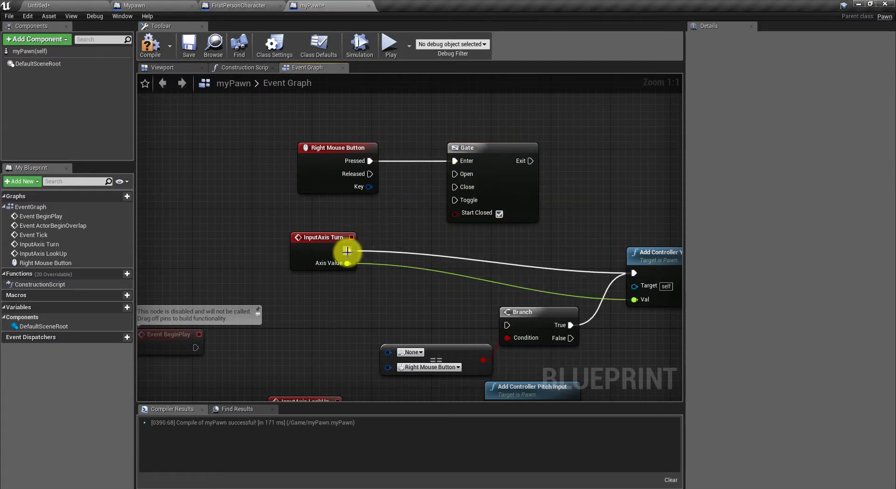
pyautogui.moveTo(347, 251); pyautogui.dragTo(461, 177)
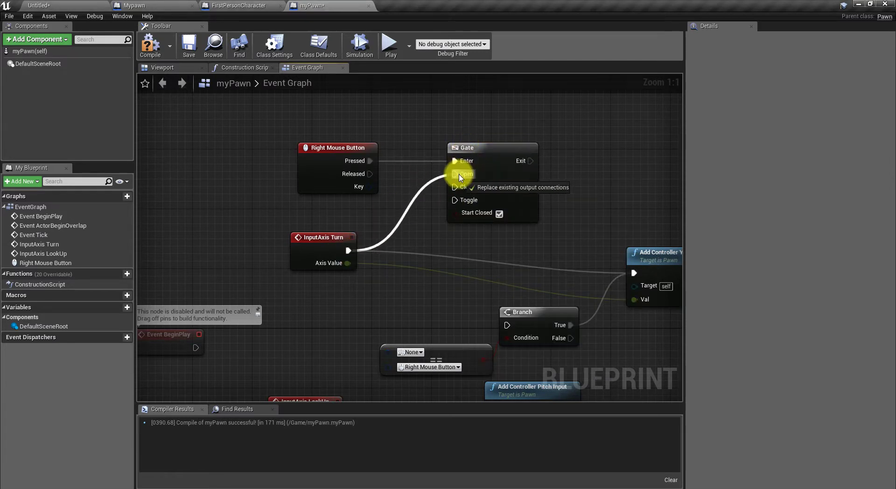
pyautogui.moveTo(461, 177)
pyautogui.mouseDown()
pyautogui.moveTo(512, 228)
pyautogui.moveTo(581, 269)
pyautogui.mouseUp()
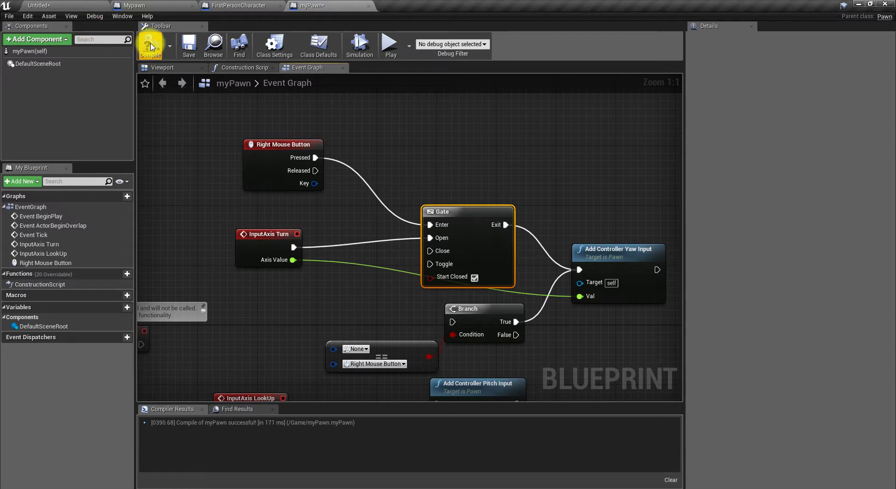
pyautogui.click(70, 6)
pyautogui.click(464, 34)
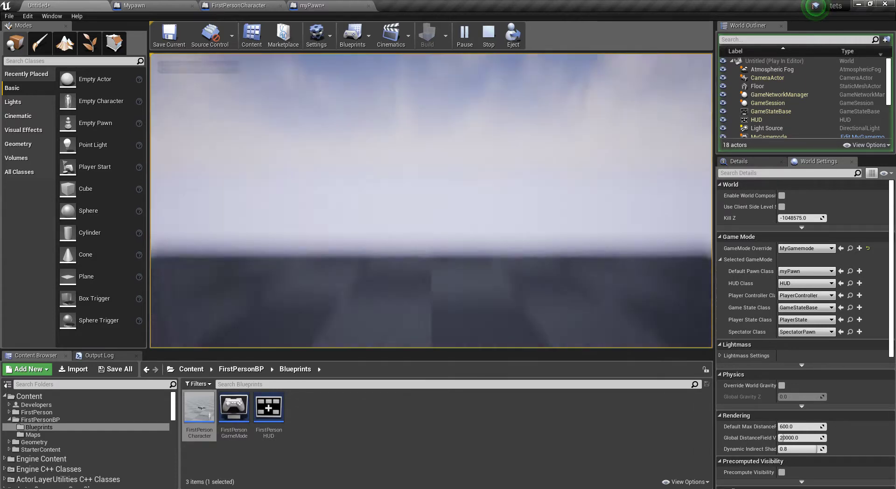
pyautogui.press('Escape')
pyautogui.click(334, 4)
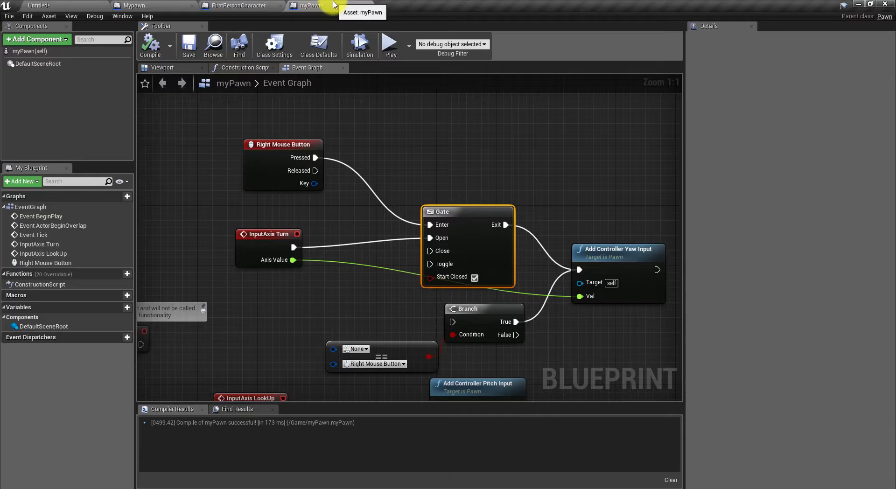
pyautogui.moveTo(426, 164)
pyautogui.mouseDown(button='right')
pyautogui.moveTo(426, 112)
pyautogui.moveTo(424, 145)
pyautogui.mouseUp(button='right')
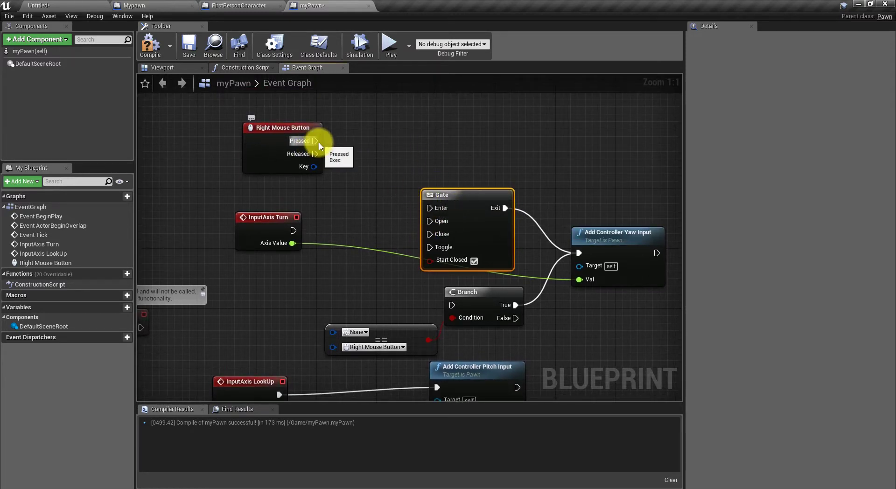
# Step: Connect Right Mouse Button Pressed to the Gate's control pin and InputAxis Turn to Gate Enter
pyautogui.moveTo(316, 141); pyautogui.dragTo(444, 208)
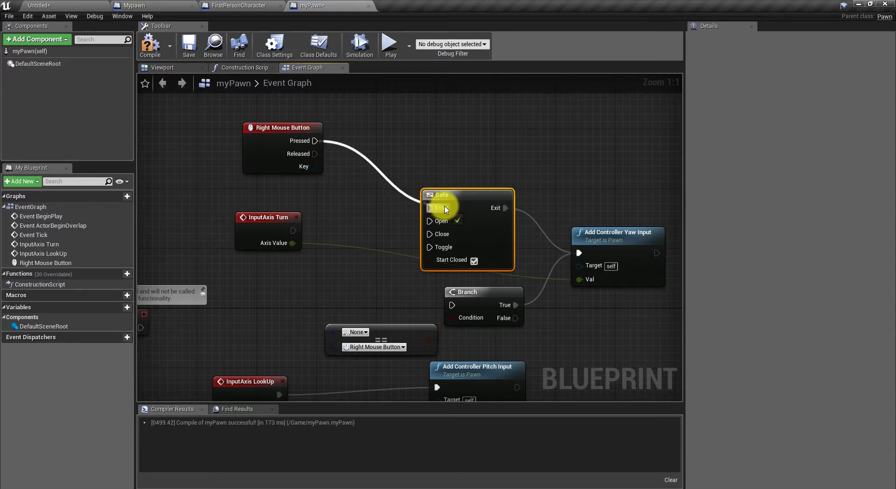
pyautogui.moveTo(429, 226); pyautogui.dragTo(429, 222)
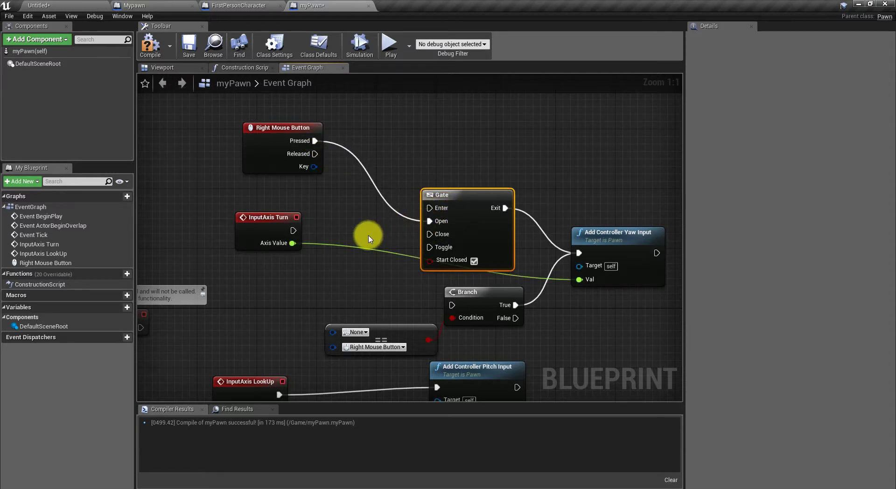
pyautogui.moveTo(310, 146); pyautogui.dragTo(430, 247)
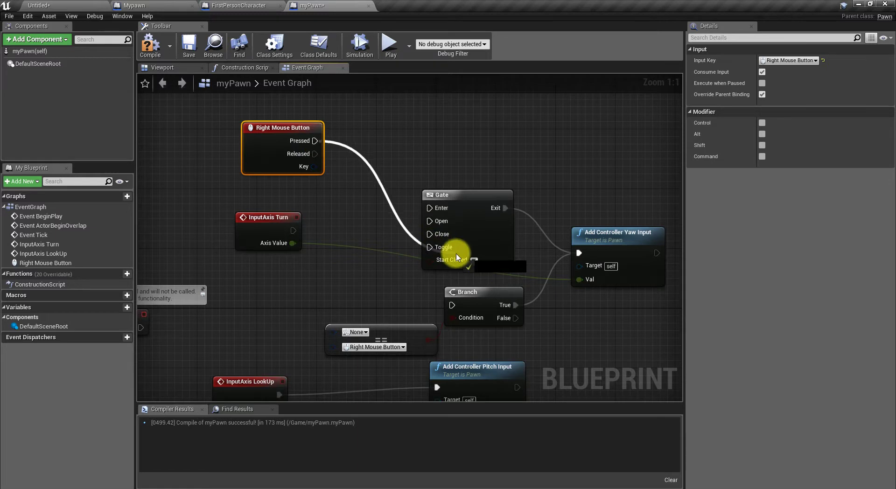
pyautogui.moveTo(293, 230)
pyautogui.mouseDown()
pyautogui.moveTo(446, 199)
pyautogui.moveTo(430, 208)
pyautogui.moveTo(443, 220)
pyautogui.mouseUp()
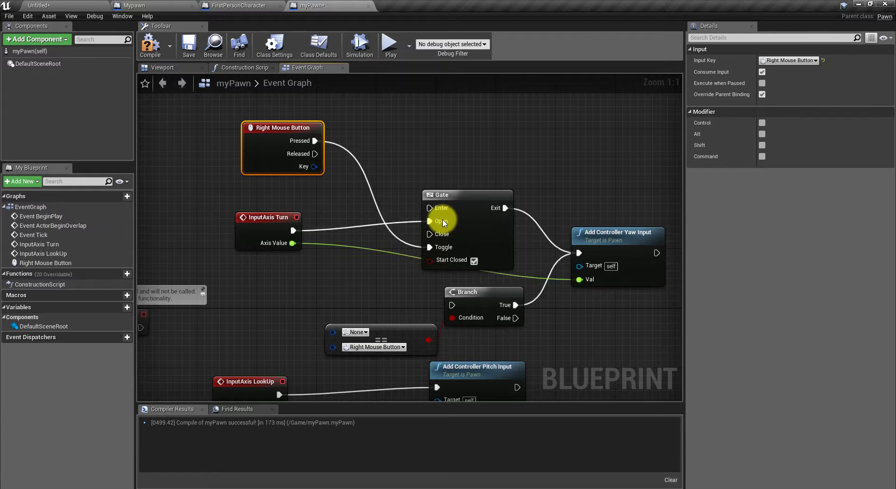
pyautogui.moveTo(315, 154); pyautogui.dragTo(464, 250)
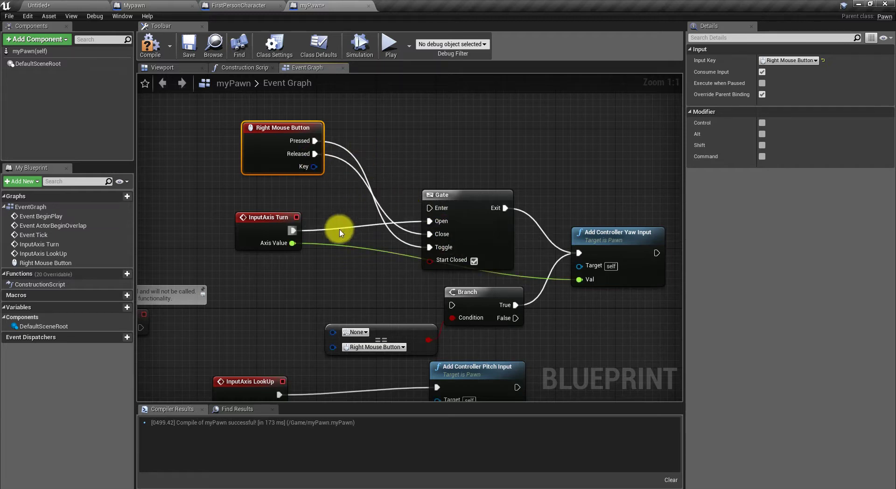
pyautogui.moveTo(296, 235)
pyautogui.mouseDown()
pyautogui.moveTo(333, 251)
pyautogui.moveTo(430, 209)
pyautogui.mouseUp()
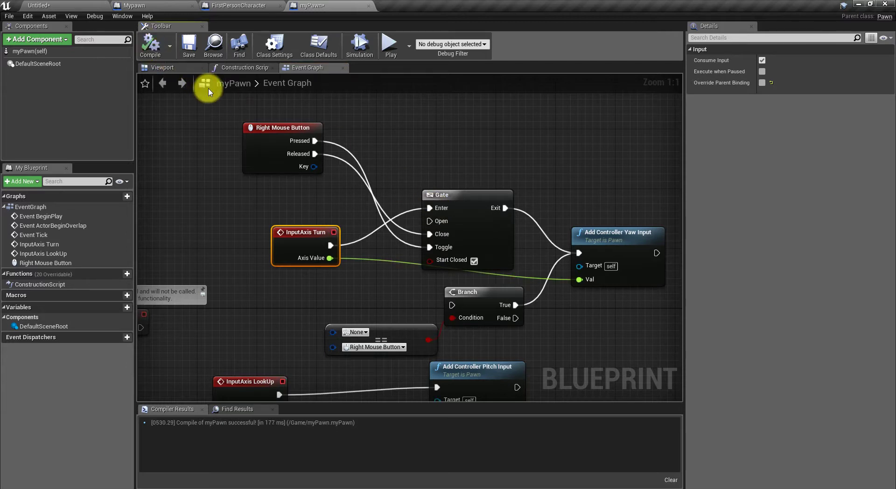
pyautogui.click(104, 4)
# Step: Play-test the gated yaw turning, then return to myPawn and move the Gate node higher
pyautogui.click(466, 38)
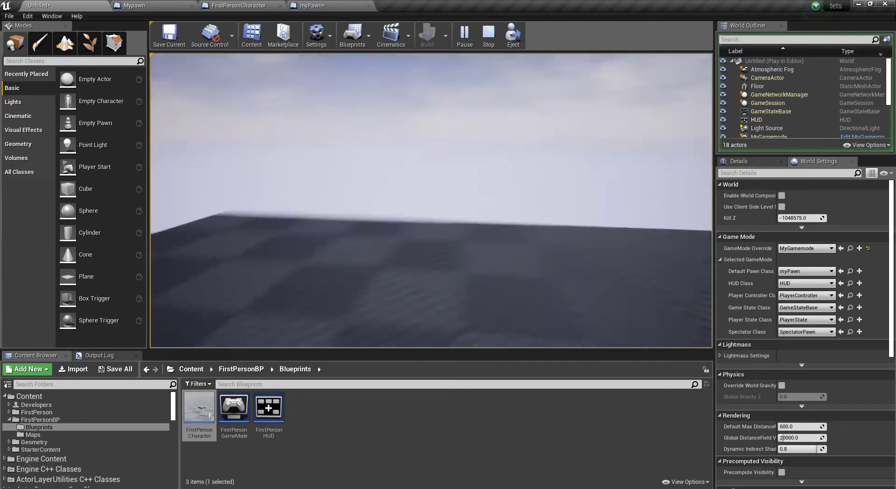
pyautogui.press('Escape')
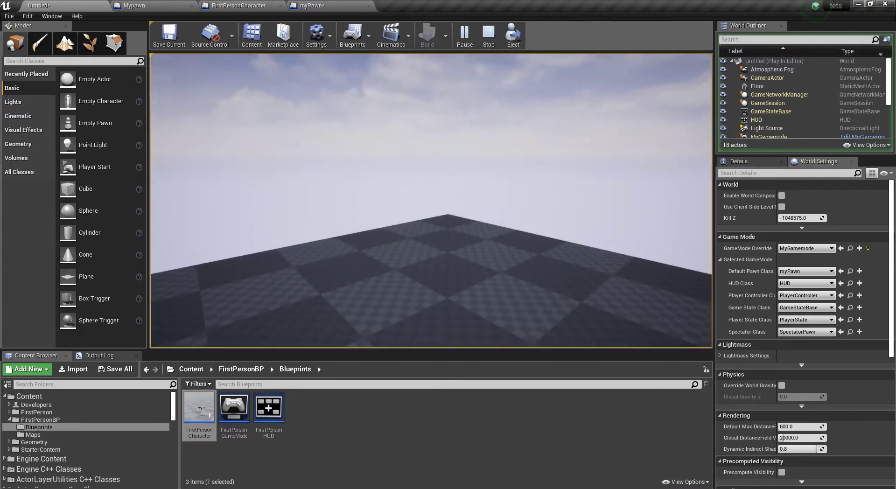
pyautogui.click(327, 5)
pyautogui.moveTo(483, 213); pyautogui.dragTo(480, 145)
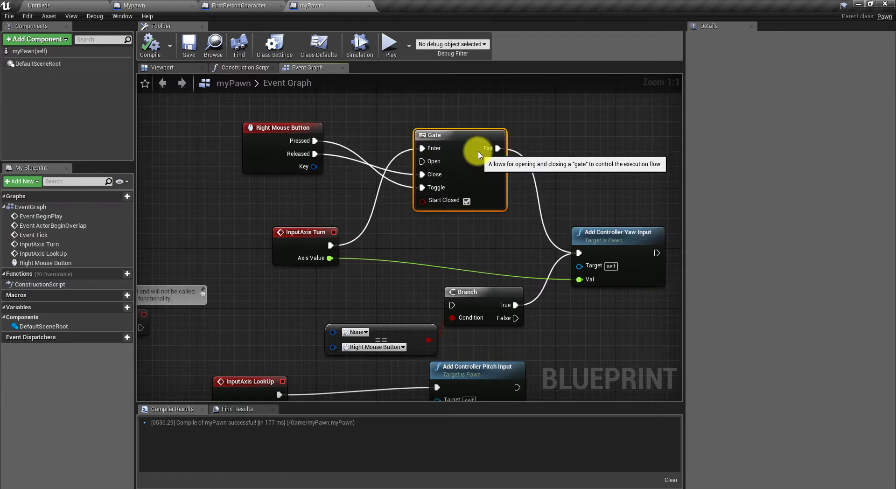
# Step: Delete the Branch and == comparison nodes, tidy the yaw nodes, and compile
pyautogui.moveTo(614, 234); pyautogui.dragTo(592, 114)
pyautogui.moveTo(471, 312); pyautogui.dragTo(456, 282)
pyautogui.moveTo(394, 281); pyautogui.dragTo(489, 311)
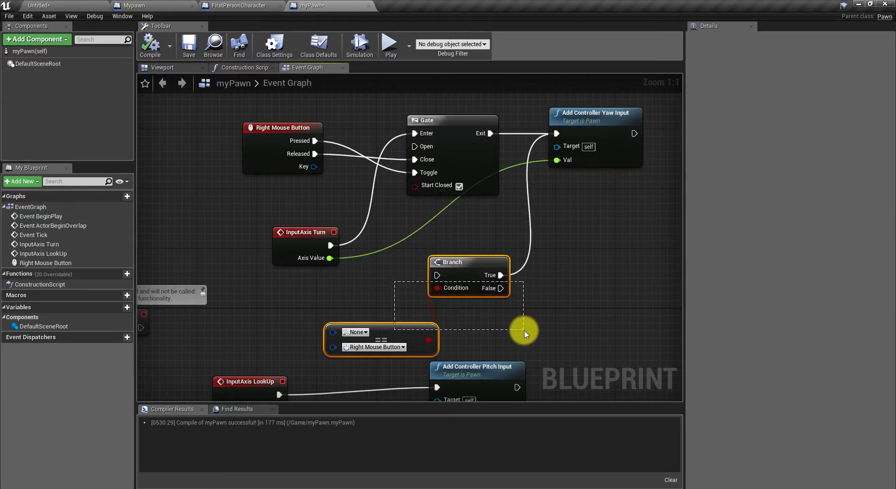
pyautogui.press('Delete')
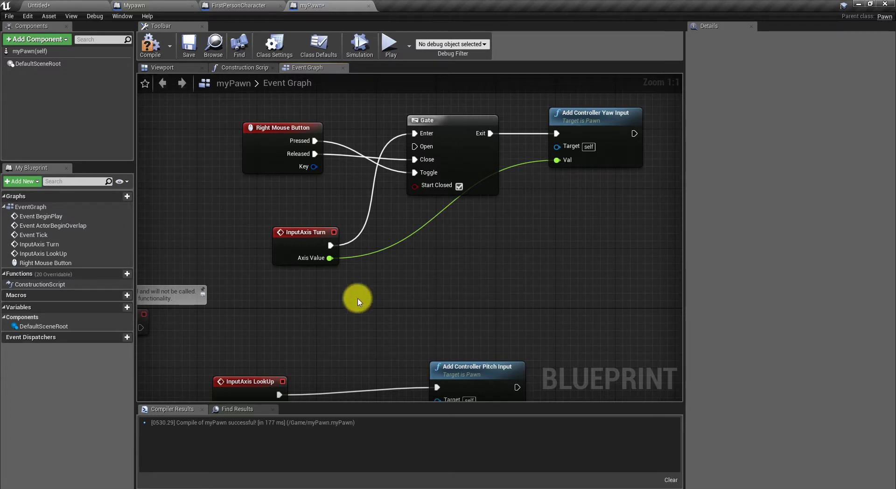
pyautogui.moveTo(324, 254)
pyautogui.mouseDown()
pyautogui.moveTo(264, 233)
pyautogui.moveTo(301, 215)
pyautogui.mouseUp()
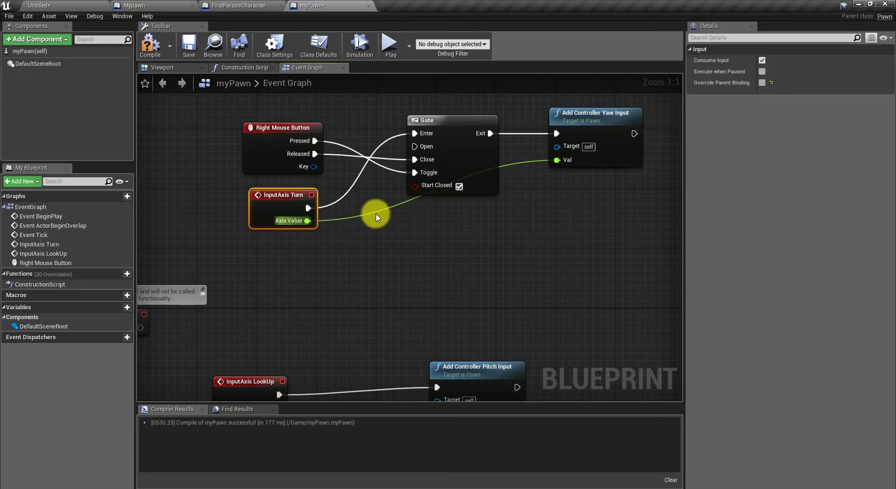
pyautogui.click(449, 175)
# Step: Paste a second Gate node between InputAxis LookUp and Add Controller Pitch Input
pyautogui.click(151, 43)
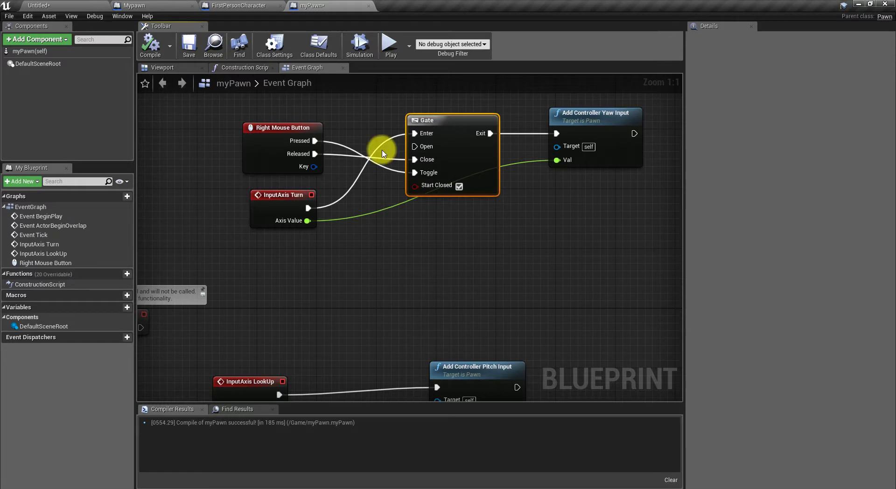
pyautogui.moveTo(452, 144); pyautogui.dragTo(456, 123, button='right')
pyautogui.moveTo(429, 270); pyautogui.dragTo(405, 238, button='right')
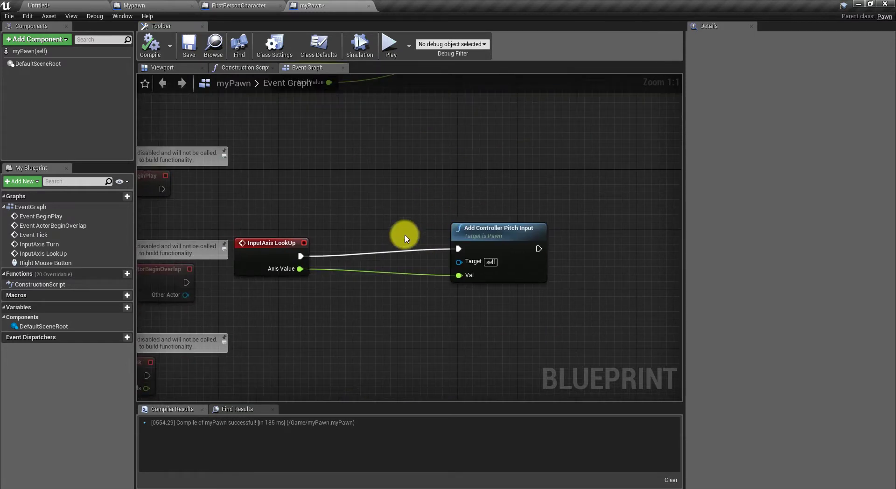
pyautogui.hotkey('ctrl', 'v')
pyautogui.moveTo(482, 254); pyautogui.dragTo(570, 244)
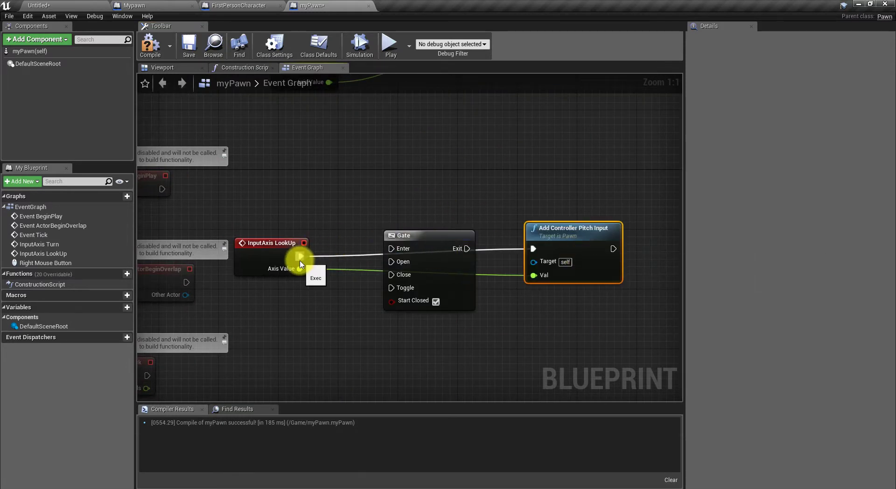
# Step: Wire Right Mouse Button Pressed/Released to the lower Gate's Open/Close, and route LookUp through it to Pitch Input
pyautogui.moveTo(300, 264); pyautogui.dragTo(299, 169, button='right')
pyautogui.click(327, 185)
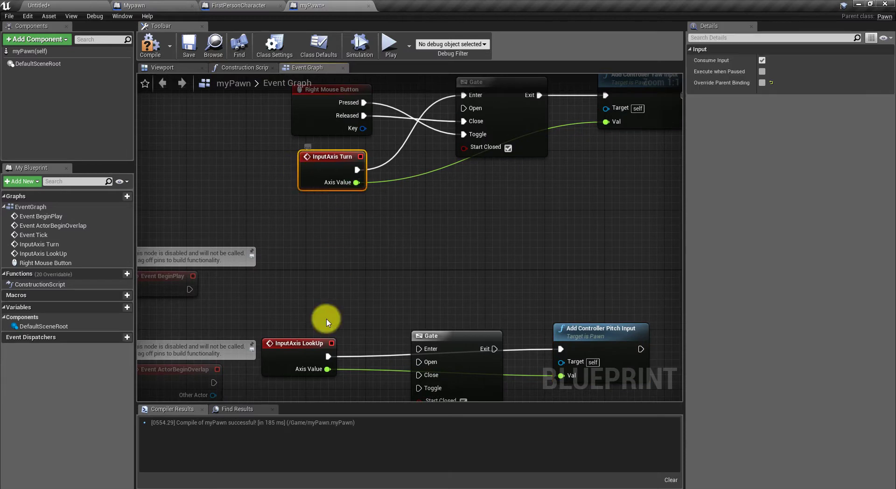
pyautogui.click(298, 339)
pyautogui.moveTo(322, 132); pyautogui.dragTo(273, 278)
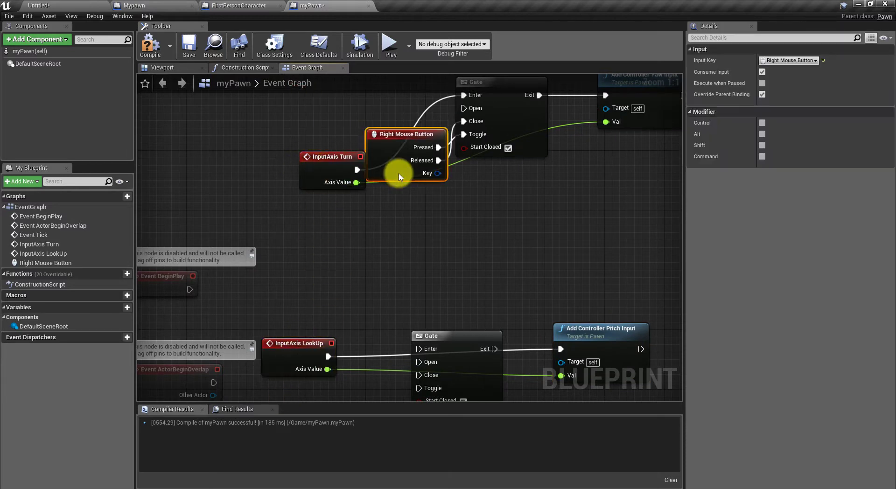
pyautogui.moveTo(329, 258)
pyautogui.mouseDown()
pyautogui.moveTo(428, 347)
pyautogui.moveTo(428, 385)
pyautogui.mouseUp()
pyautogui.moveTo(319, 264); pyautogui.dragTo(424, 357)
pyautogui.moveTo(328, 332); pyautogui.dragTo(425, 326)
pyautogui.moveTo(496, 331); pyautogui.dragTo(560, 325)
pyautogui.moveTo(515, 249); pyautogui.dragTo(521, 291, button='right')
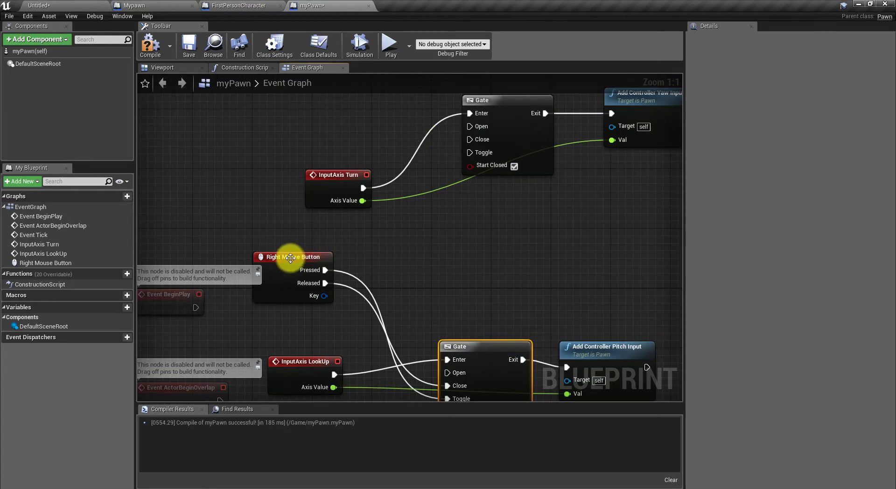
# Step: Paste a copy of Right Mouse Button beside the yaw Gate, wire Released to Close, and save
pyautogui.click(290, 258)
pyautogui.hotkey('ctrl', 'c')
pyautogui.moveTo(340, 134); pyautogui.dragTo(350, 190, button='right')
pyautogui.click(335, 167)
pyautogui.hotkey('ctrl', 'v')
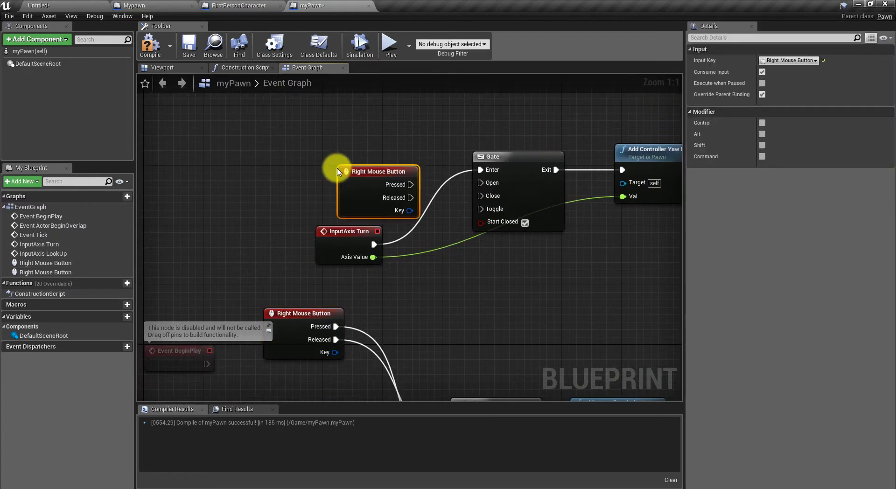
pyautogui.moveTo(400, 168)
pyautogui.mouseDown()
pyautogui.moveTo(362, 152)
pyautogui.moveTo(482, 195)
pyautogui.moveTo(481, 209)
pyautogui.mouseUp()
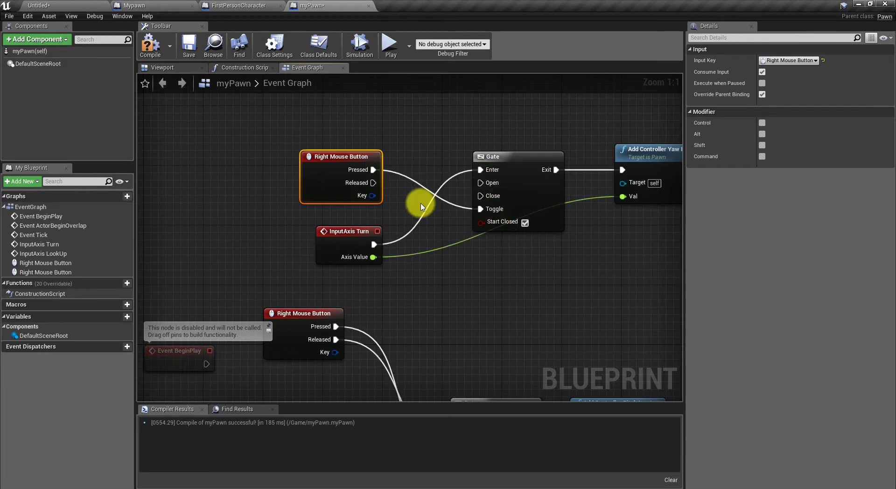
pyautogui.moveTo(372, 182); pyautogui.dragTo(482, 196)
pyautogui.click(189, 54)
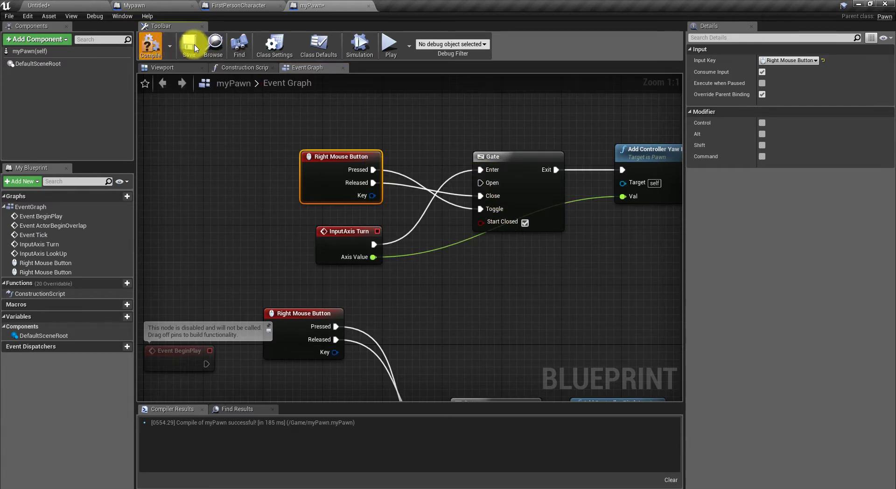
pyautogui.scroll(-2, 440, 299)
# Step: Check both Gate chains, then run and stop a play-in-editor test from the Untitled level
pyautogui.moveTo(463, 236); pyautogui.dragTo(436, 279, button='right')
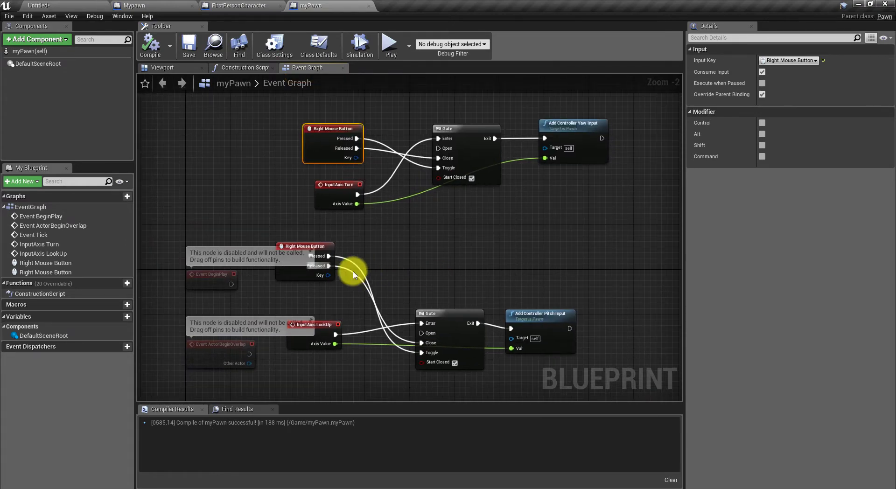
pyautogui.click(47, 6)
pyautogui.click(464, 35)
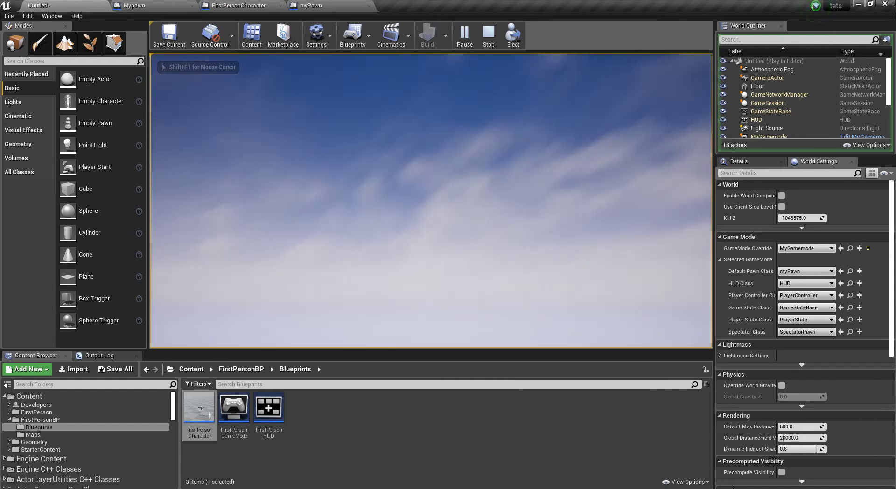
pyautogui.press('Escape')
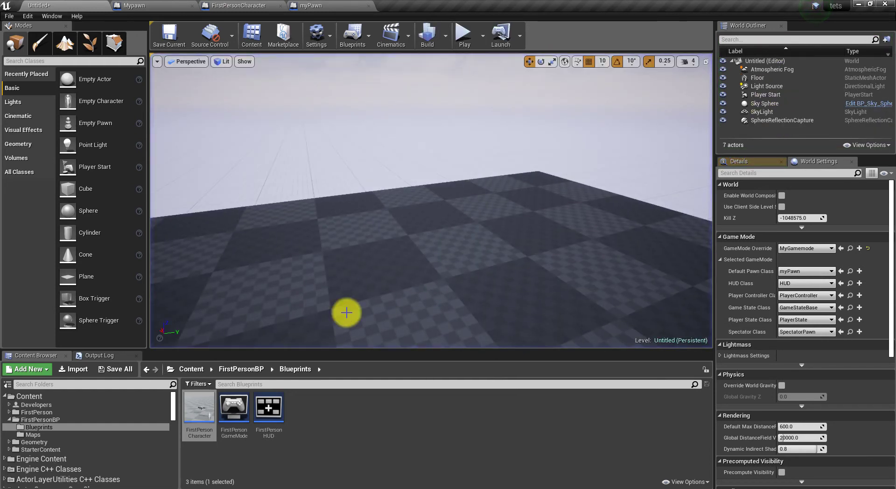